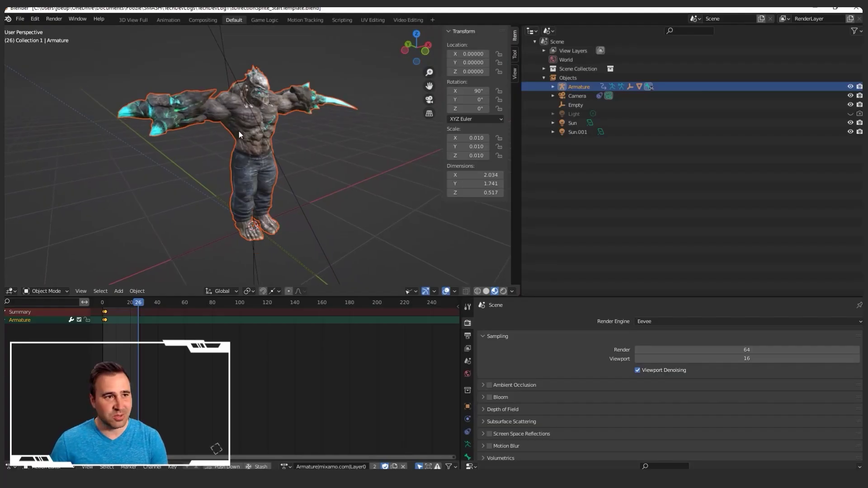
- Zoom out and orbit the Blender viewport to a centred front view of the whole character
scroll(239, 133, "up", 4)
scroll(253, 141, "down", 2)
scroll(280, 156, "down", 3)
middle_click_drag(281, 155, 258, 163)
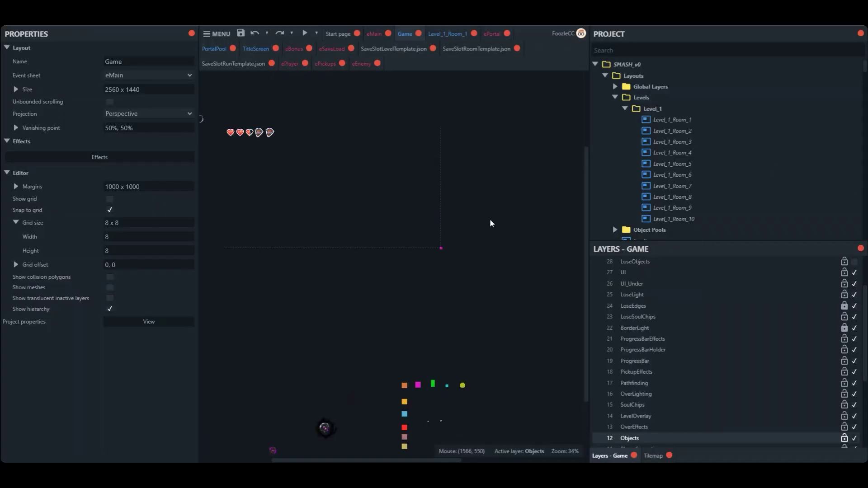
- Create a new Sprite object and place it in the Game layout
double_click(489, 219)
type("sprite")
key("Return")
left_click(490, 219)
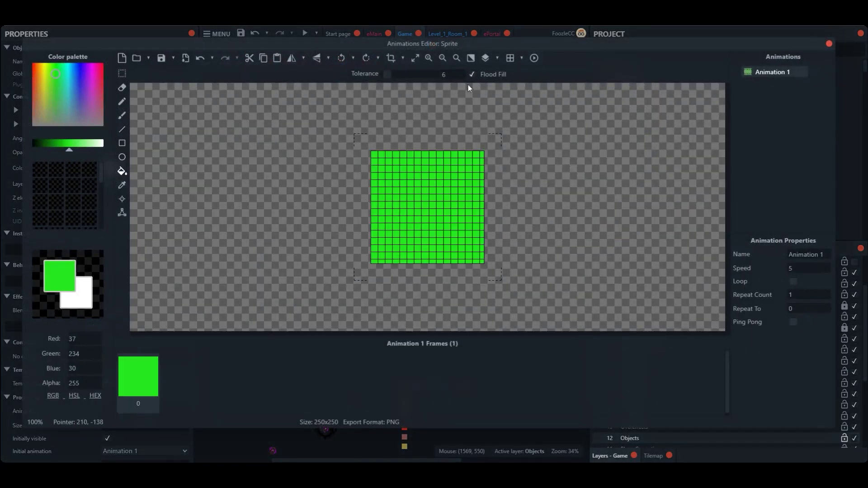
- Resize the sprite's canvas to 64×64, close the image editor and deselect the sprite
left_click(416, 59)
key("Tab")
type("64")
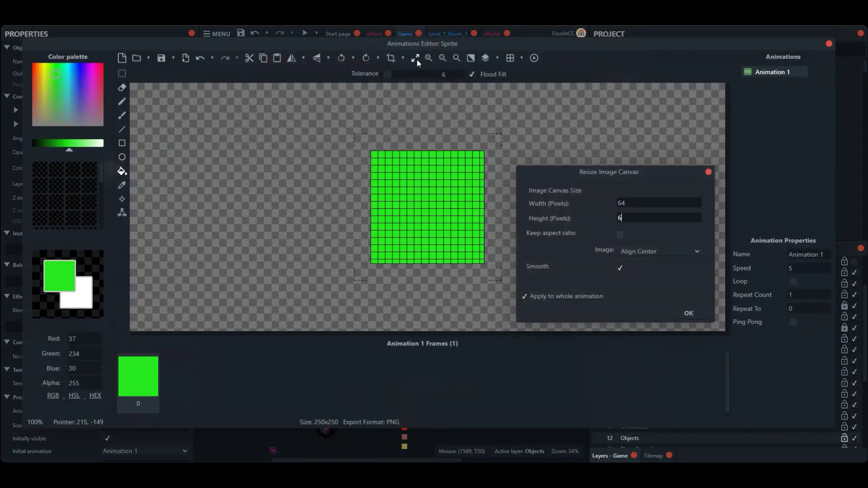
key("Return")
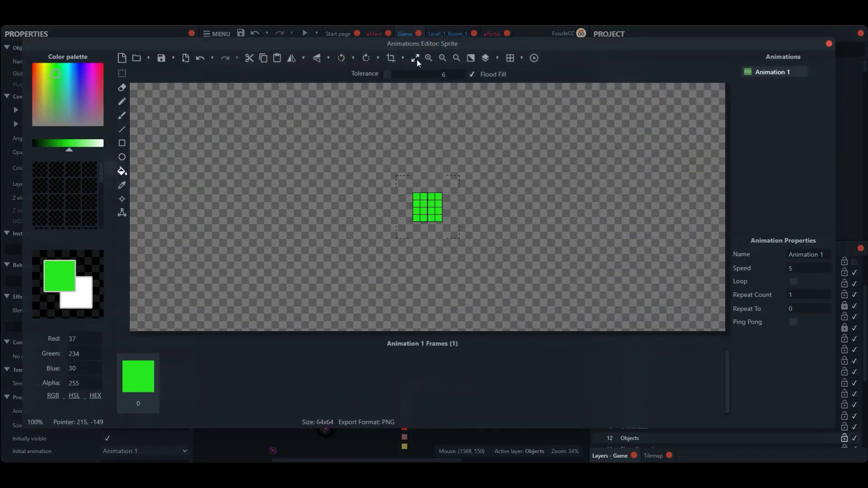
left_click(829, 44)
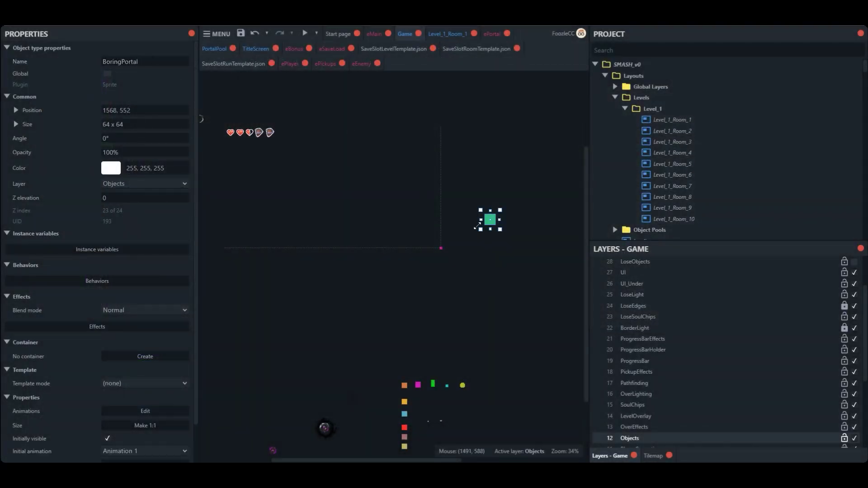
left_click(501, 244)
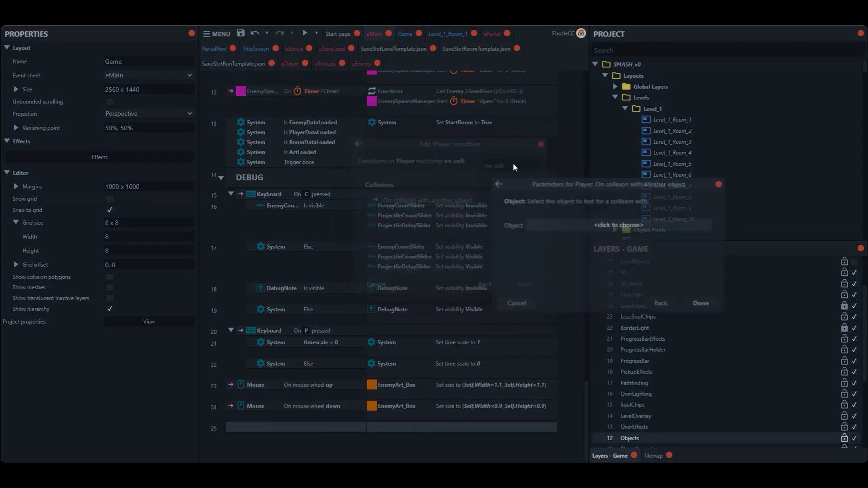
- Confirm Level_1_Room_2 as event 25's Go to layout target
left_click(700, 302)
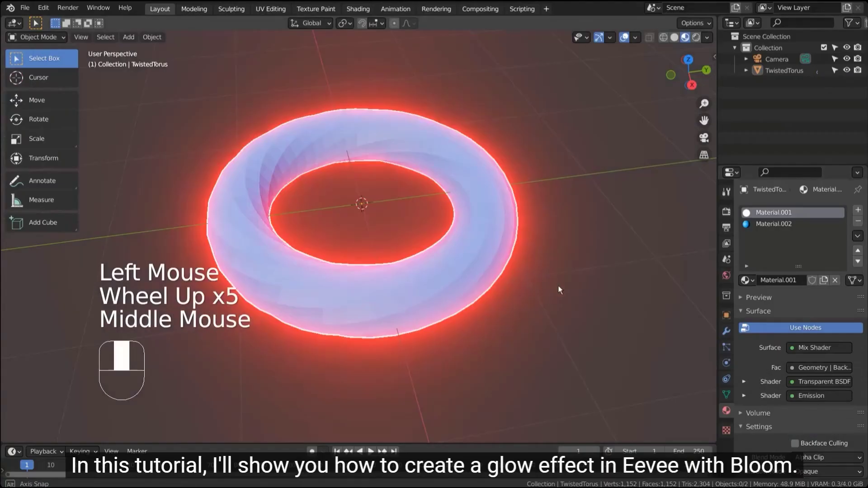
- Orbit the view to tilt the portal torus
middle_click_drag(558, 285, 514, 253)
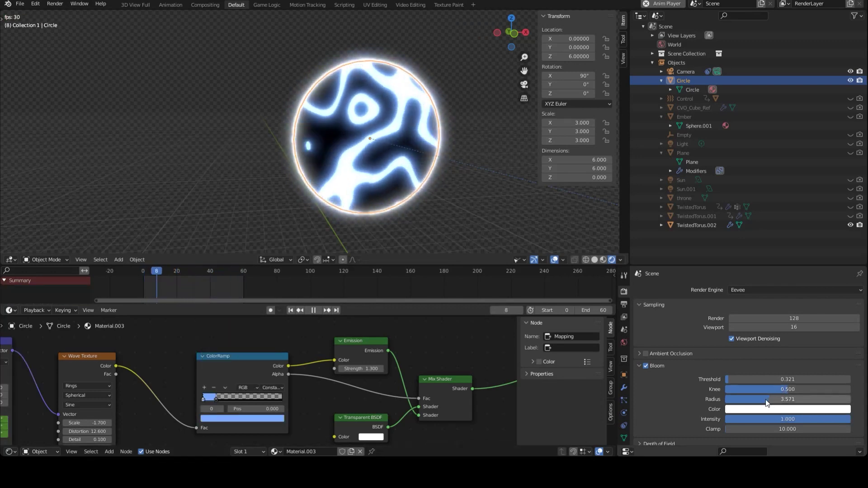
- Widen the Bloom radius and render the portal animation
left_click_drag(767, 402, 850, 400)
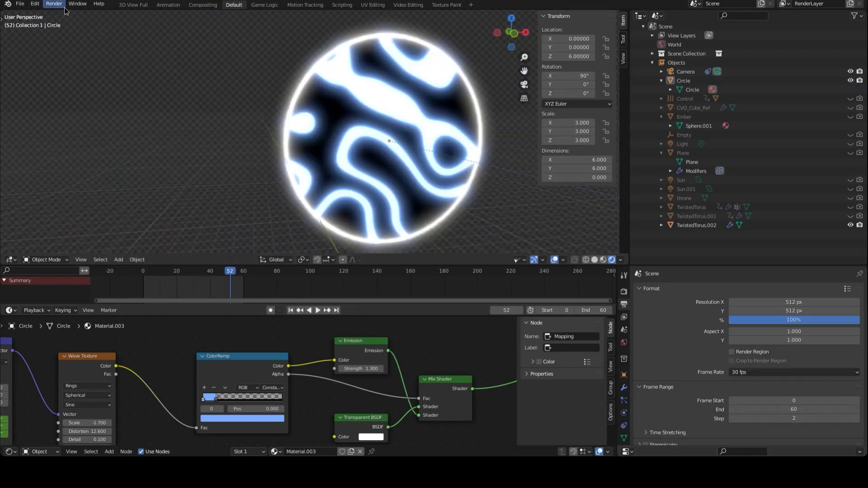
left_click(59, 4)
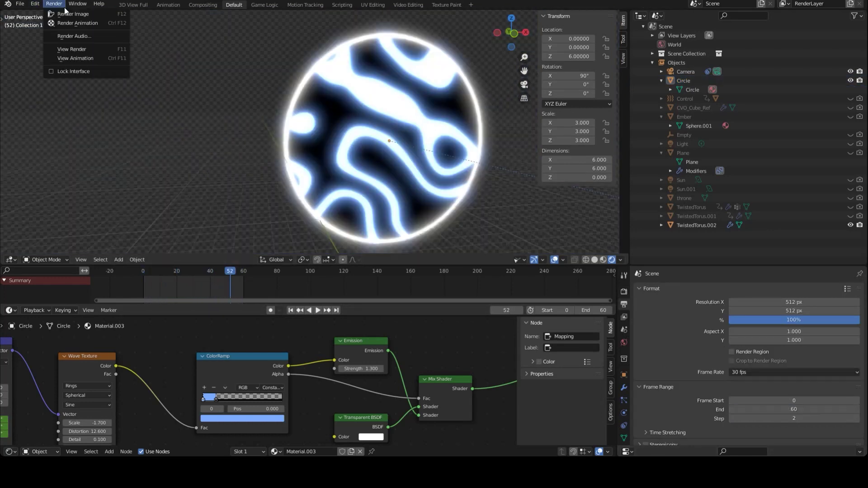
left_click(66, 21)
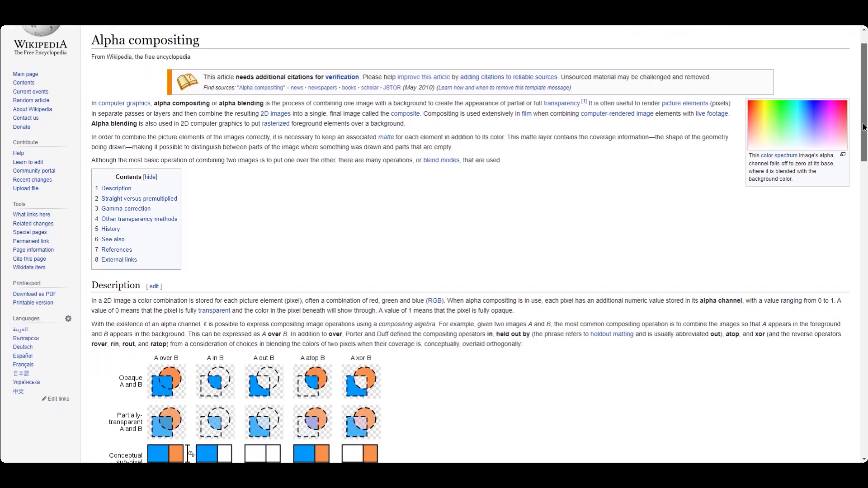
scroll(861, 155, "down", 3)
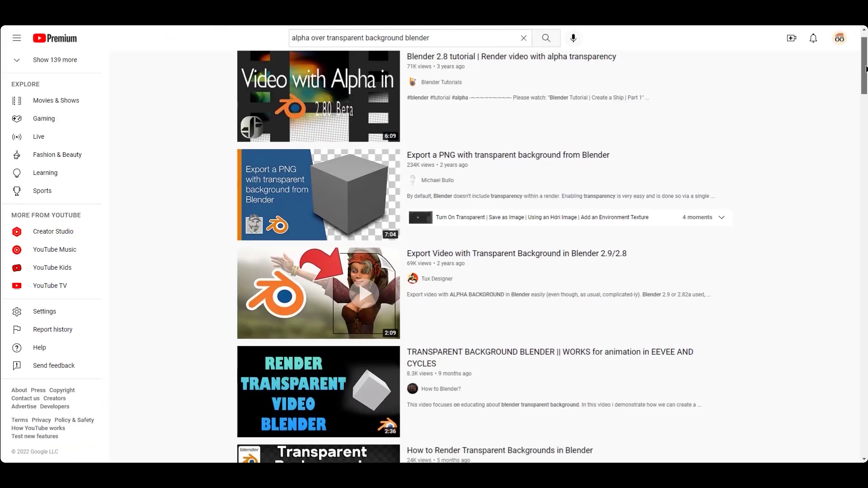
- Scroll through the Alpha compositing article and the 'alpha over transparent background blender' video results
left_click_drag(866, 69, 861, 184)
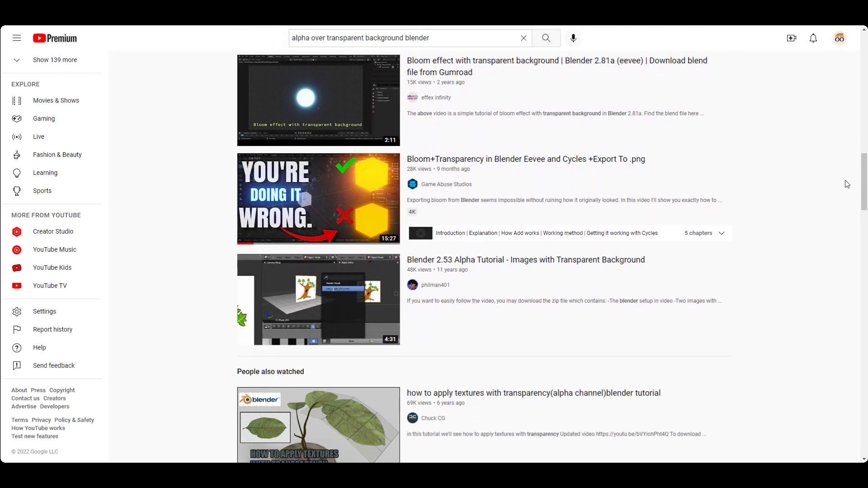
mouse_move(480, 194)
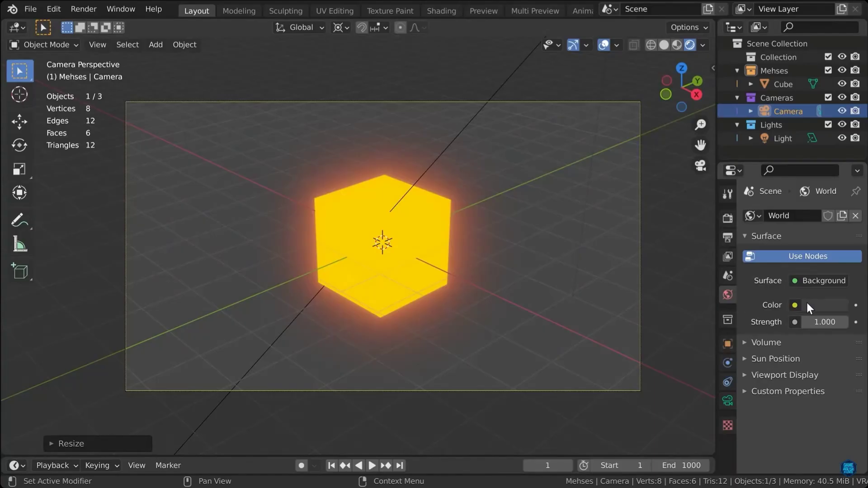
- Set the World colour to black and render the glowing cube with F12
left_click(806, 302)
left_click(836, 209)
key("F12")
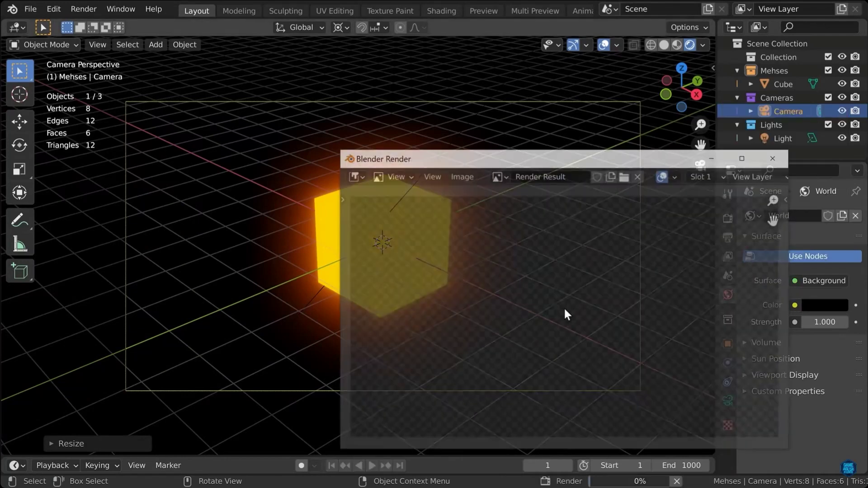
left_click_drag(523, 158, 472, 134)
- Save the render as 'bloom' in the Pictures folder and close the render window
left_click(397, 145)
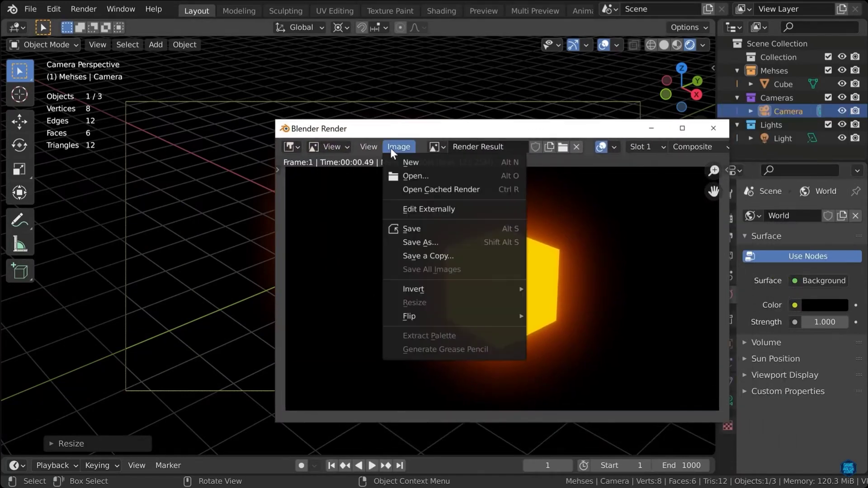
left_click(425, 242)
left_click(184, 272)
left_click(407, 442)
type("bloom.png")
key("Return")
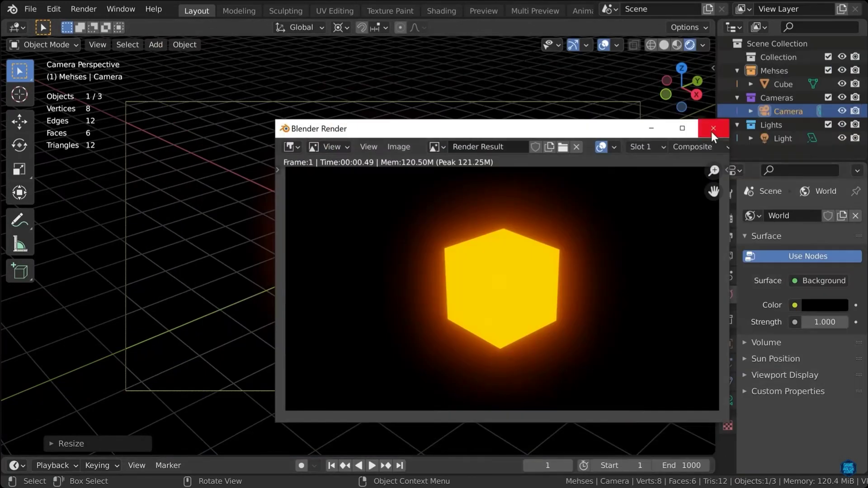
left_click(717, 131)
- Turn on Film > Transparent and render the cube again
left_click(727, 218)
scroll(760, 378, "down", 3)
left_click(746, 431)
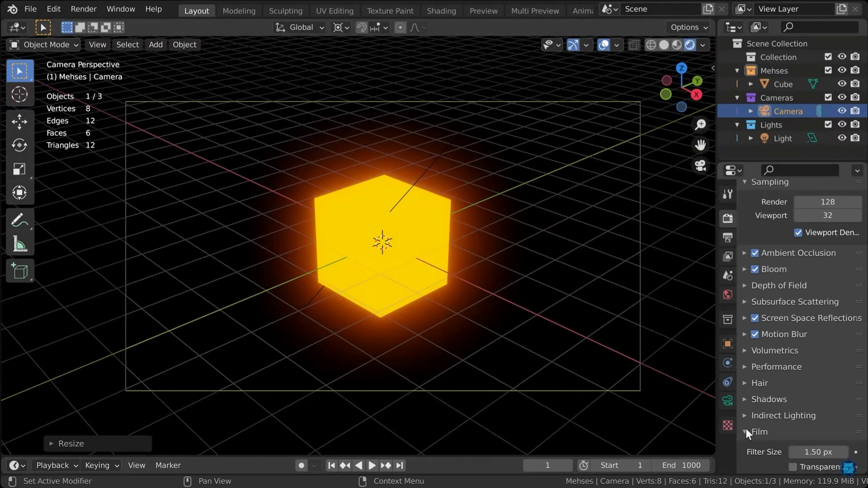
scroll(785, 427, "down", 3)
left_click(793, 422)
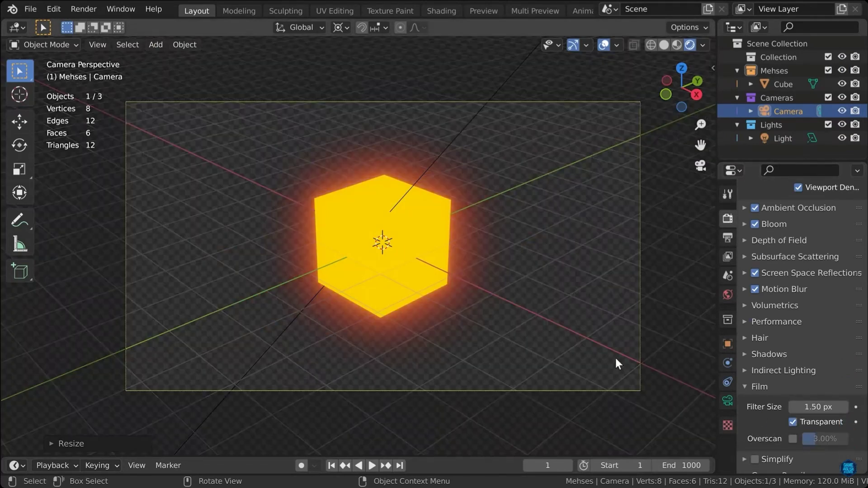
key("F12")
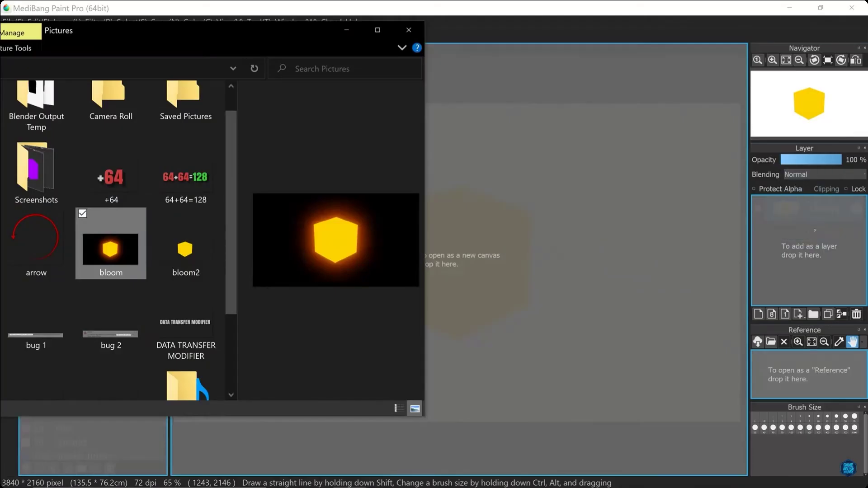
- Add the bloom image as a new layer set to Add blending
left_click_drag(814, 230, 814, 229)
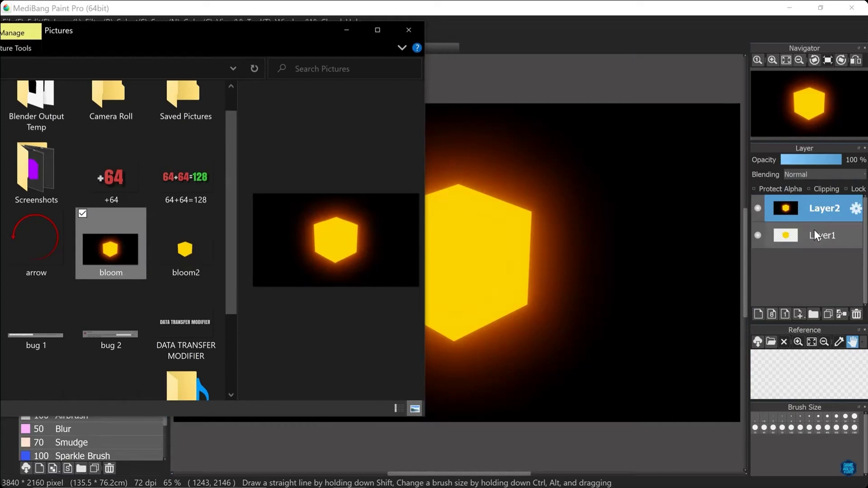
left_click(812, 231)
left_click(813, 173)
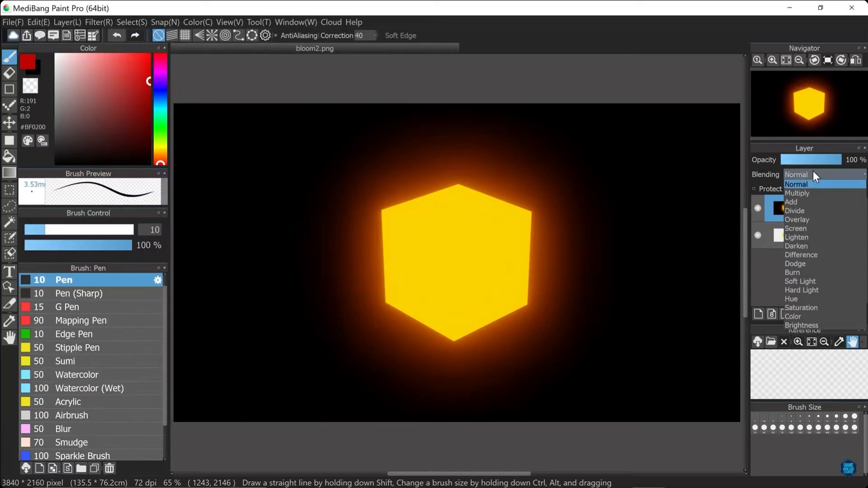
left_click(798, 201)
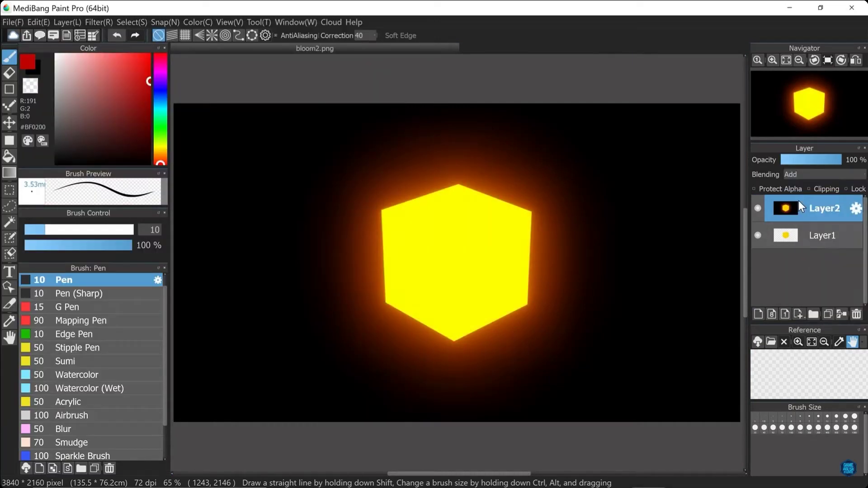
- Paste a Blender screenshot as Layer3 beneath Layer1 and shift the glowing cube up-left
key("ctrl+v")
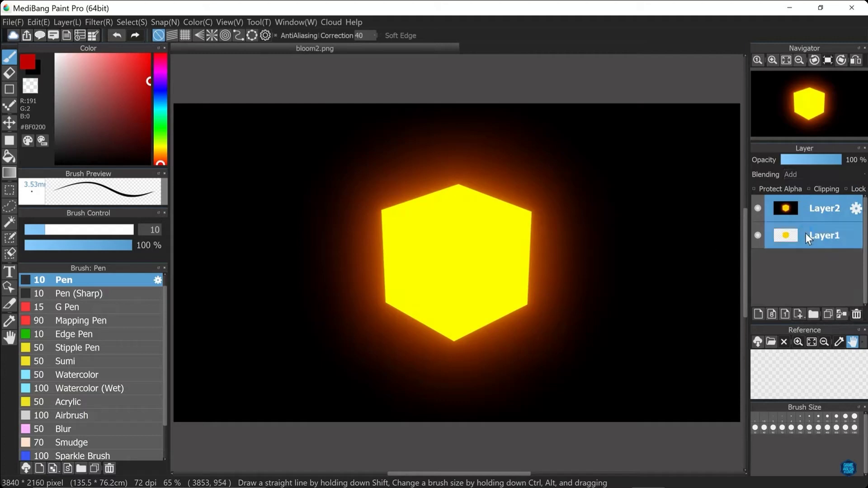
left_click_drag(823, 209, 818, 268)
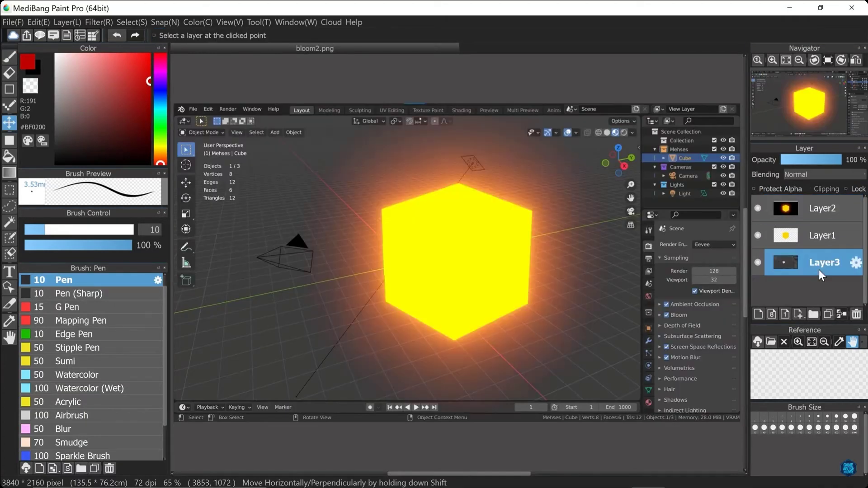
left_click(813, 234)
left_click(813, 208, "shift")
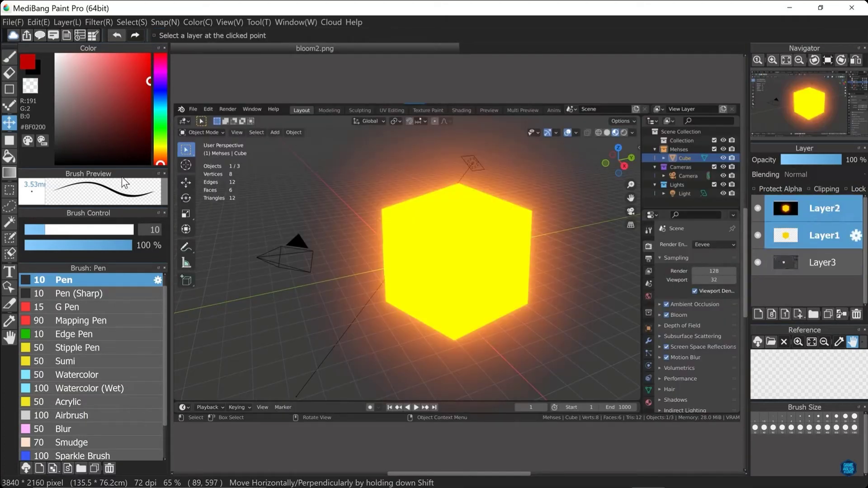
left_click_drag(447, 281, 397, 254)
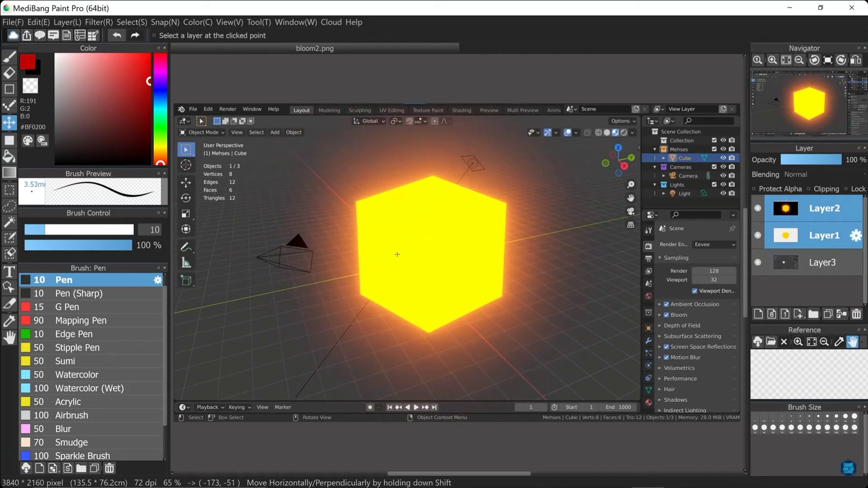
- Lower Layer1's brightness to -100 with the Hue filter
left_click(820, 240)
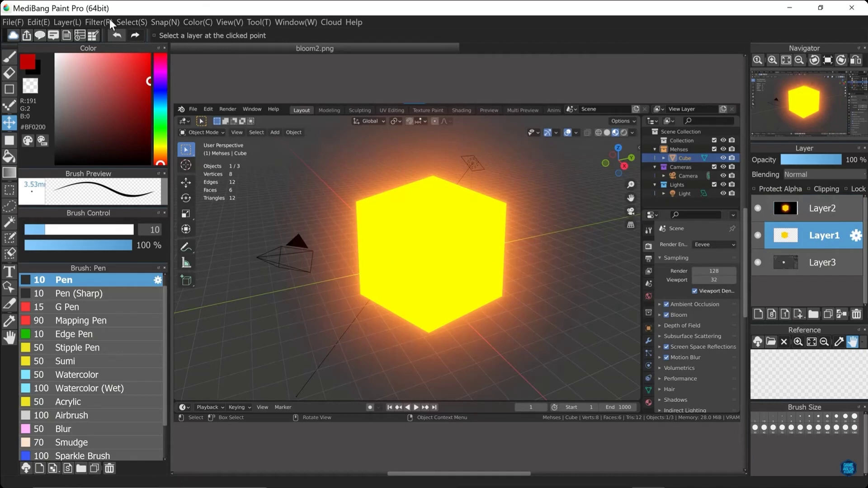
left_click(90, 20)
left_click(108, 50)
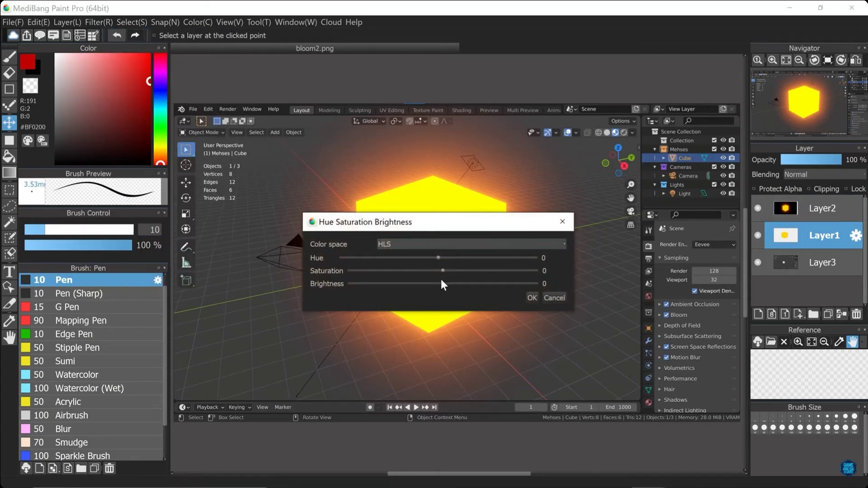
left_click_drag(441, 283, 315, 283)
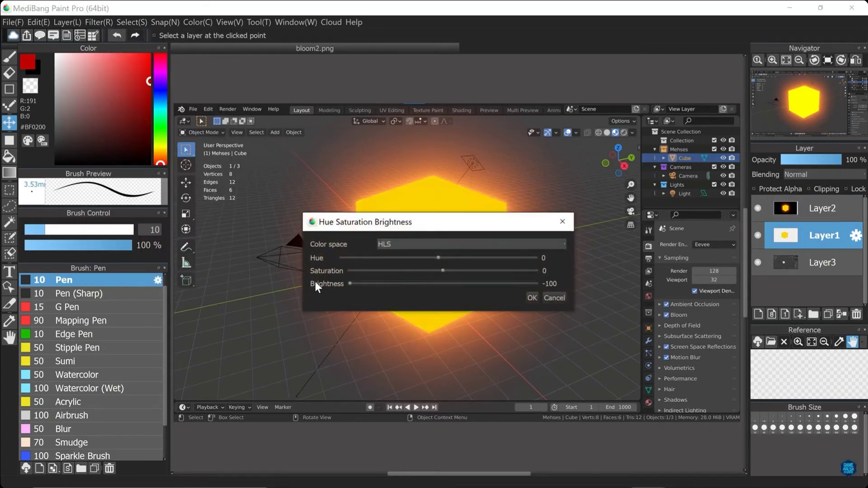
left_click(532, 298)
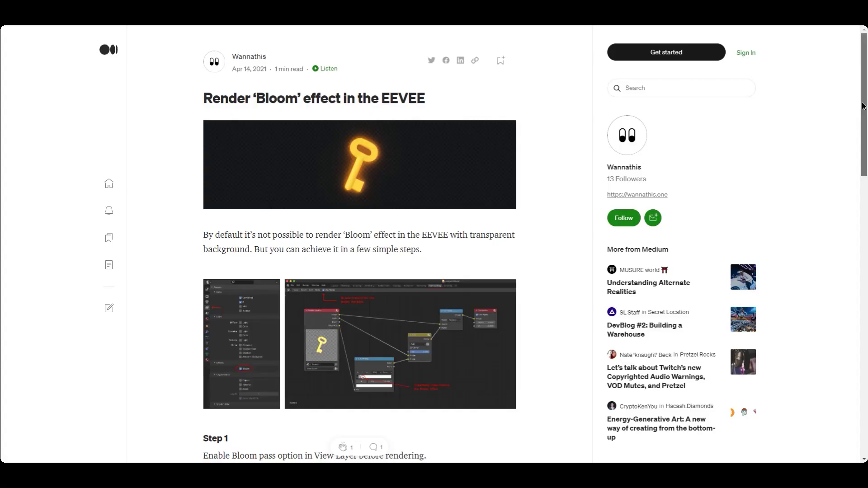
- Scroll the Medium article and enlarge its Blender compositor node screenshot
left_click_drag(863, 106, 866, 168)
scroll(731, 158, "up", 1)
left_click(478, 170)
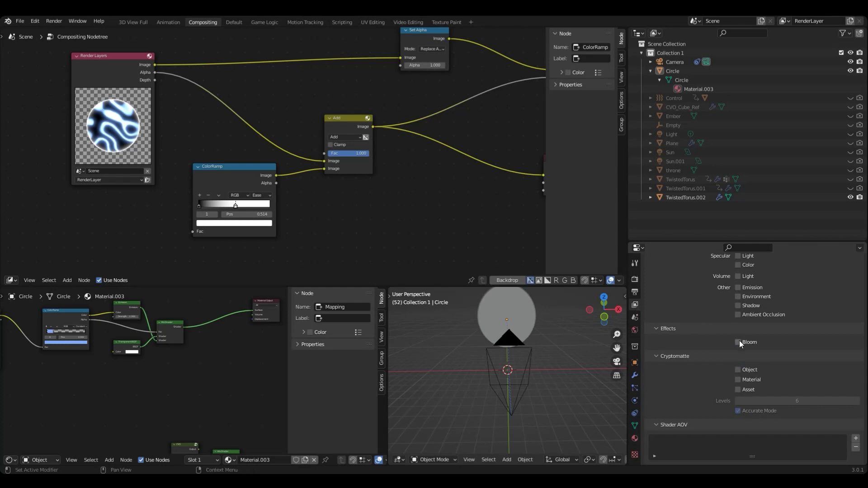
- Enable the Bloom pass, move the ColorRamp stop to about 0.22, and render the frame
left_click(739, 342)
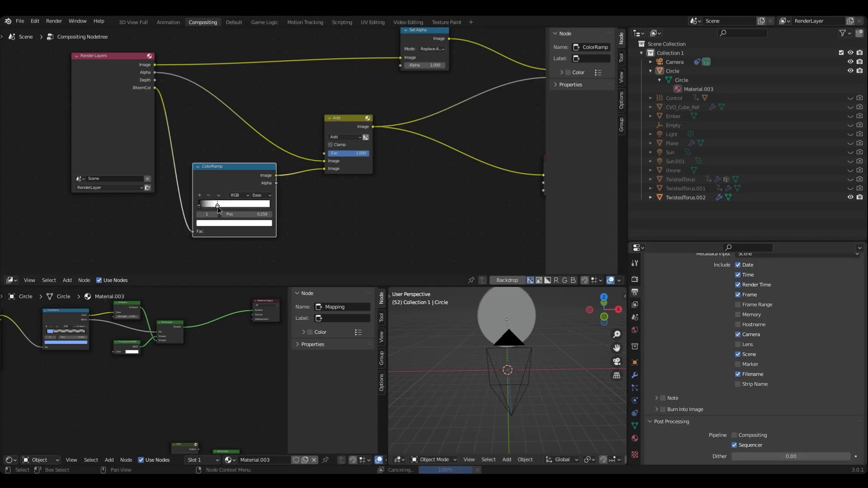
mouse_move(219, 207)
left_mouse_down()
mouse_move(210, 204)
mouse_move(232, 205)
left_mouse_up()
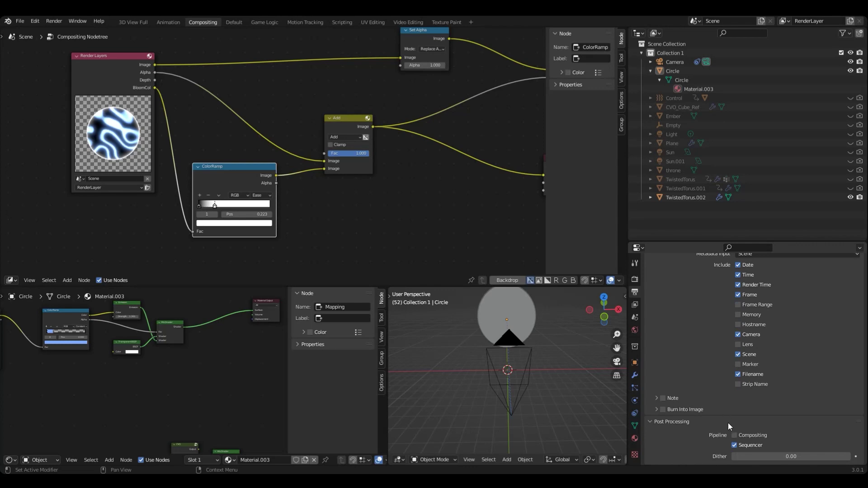
left_click(459, 206)
key("F12")
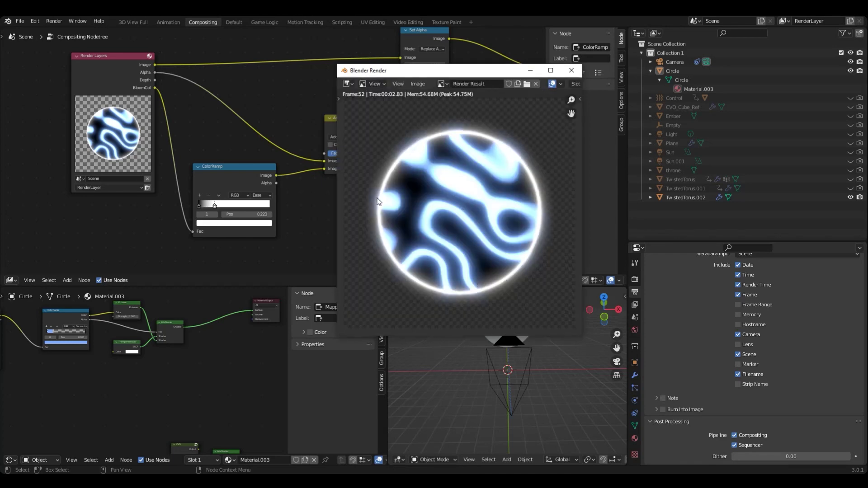
left_click(418, 84)
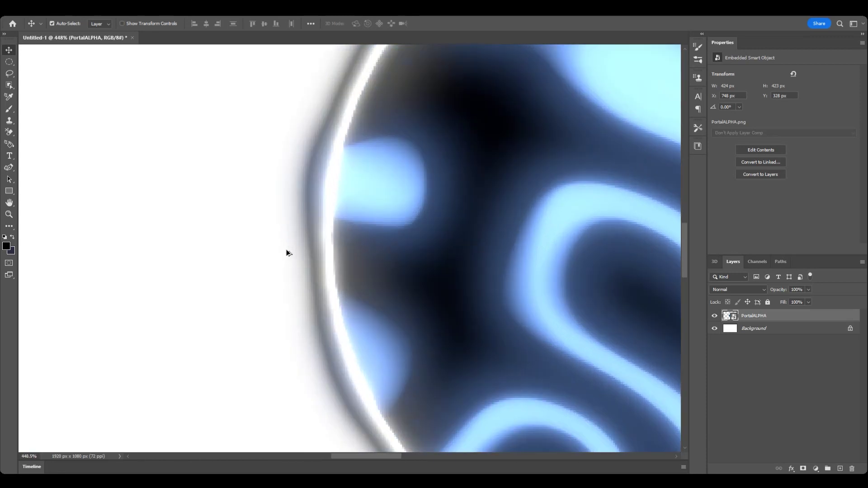
- Commit the placed PortalALPHA2 layer and hide the older PortalALPHA layer
scroll(299, 218, "down", 10, "alt")
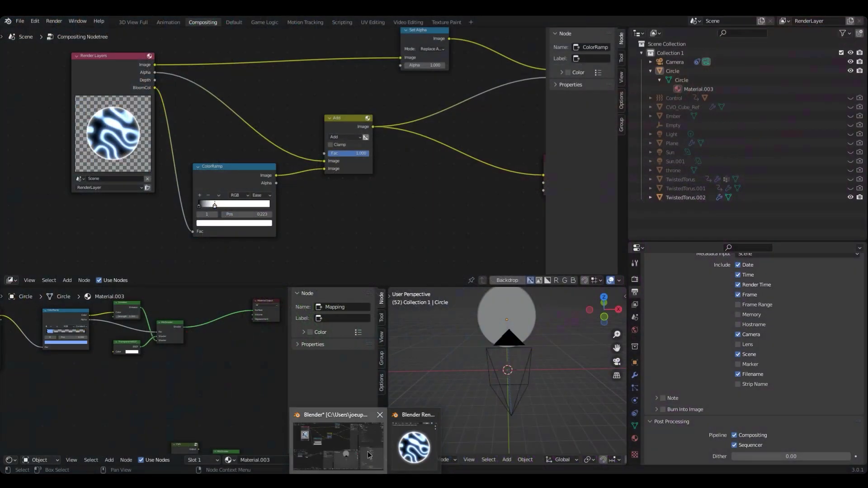
left_click(334, 445)
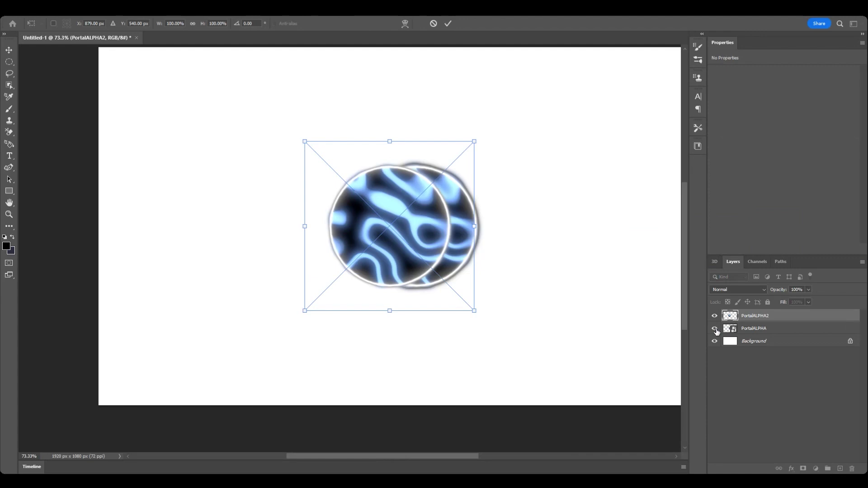
key("Return")
left_click(715, 329)
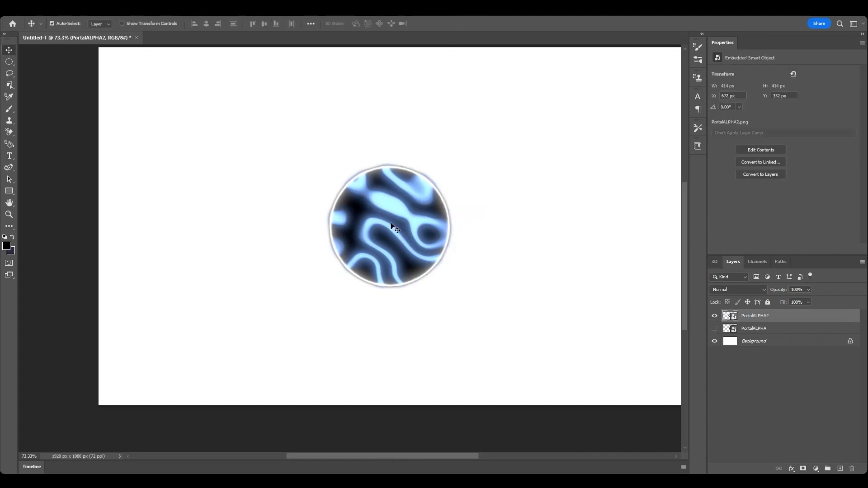
- Flip between PortalALPHA2.png and PortalALPHA.png in Photos to compare them, then minimize the viewer
scroll(334, 219, "up", 3, "alt")
double_click(314, 212)
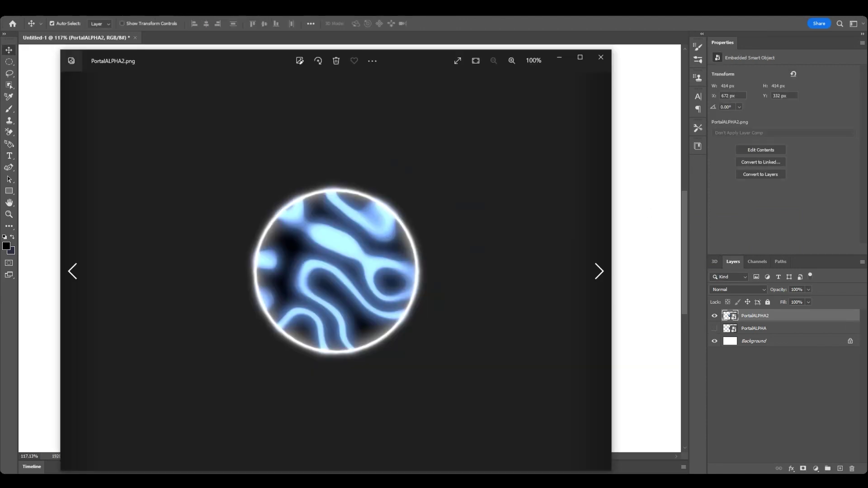
key("Left")
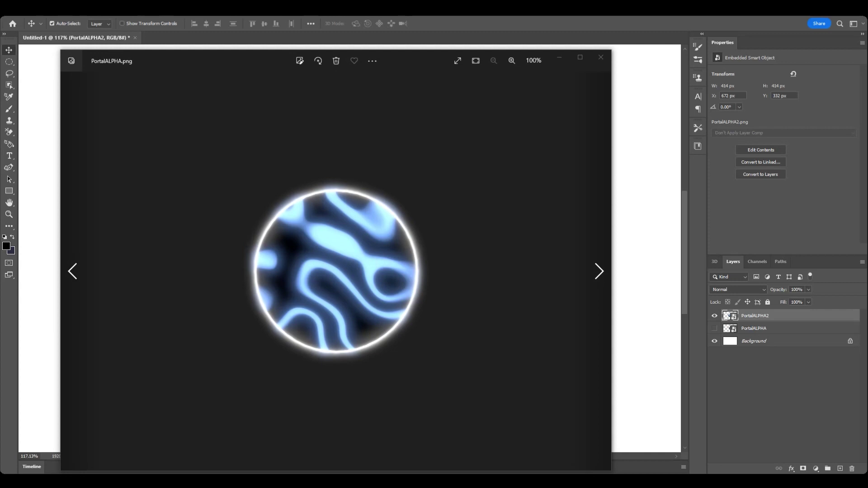
key("Right")
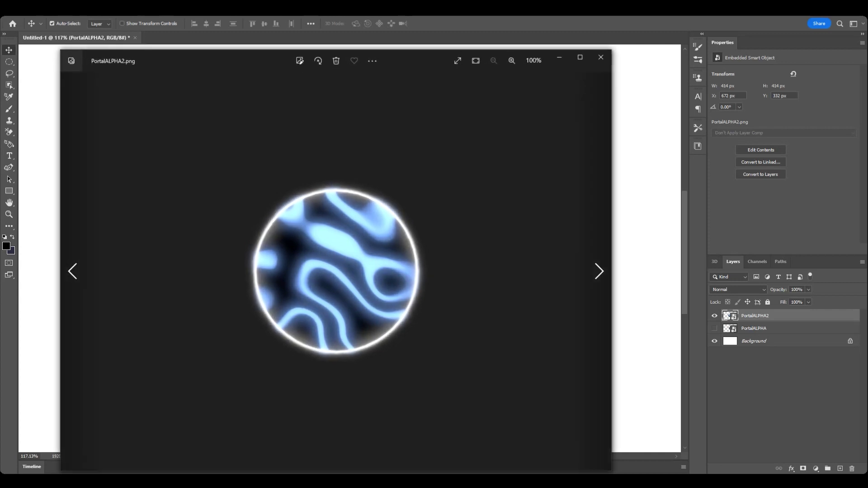
key("Left")
key("Right")
left_click(560, 57)
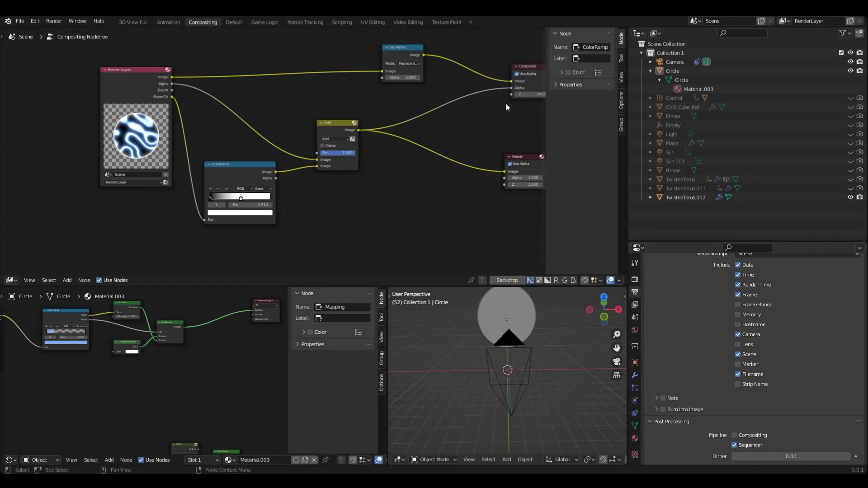
- Cut the Add, Set Alpha and BloomCol links to the Composite, Viewer and ColorRamp nodes
left_click_drag(511, 88, 306, 77)
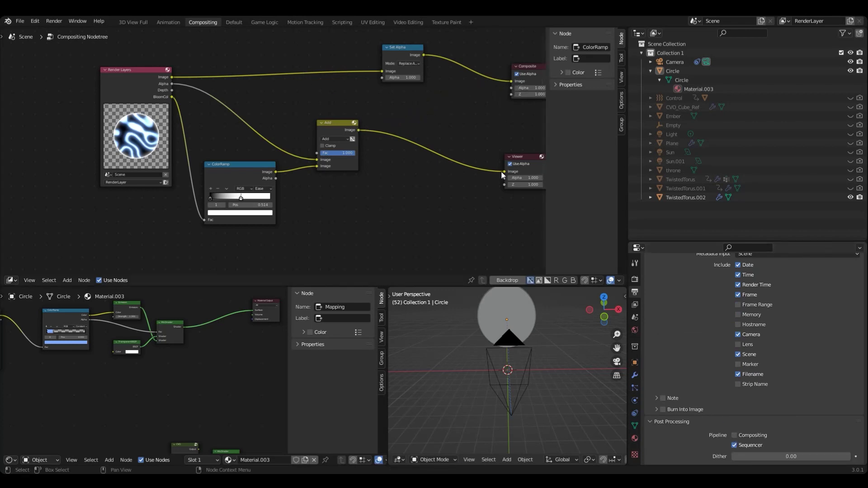
left_click_drag(504, 172, 449, 102)
left_click_drag(511, 81, 203, 167)
left_click_drag(205, 220, 1, 83)
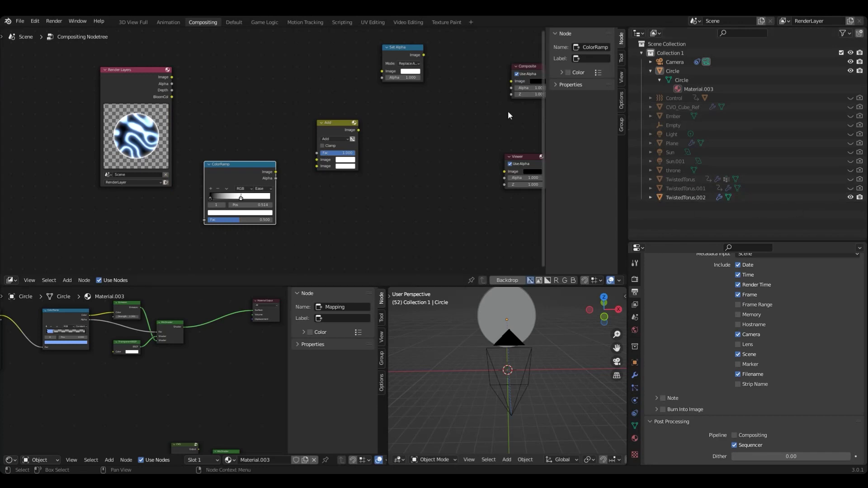
- In the Default workspace, hide TwistedTorus.002 and render the current frame
left_click(236, 22)
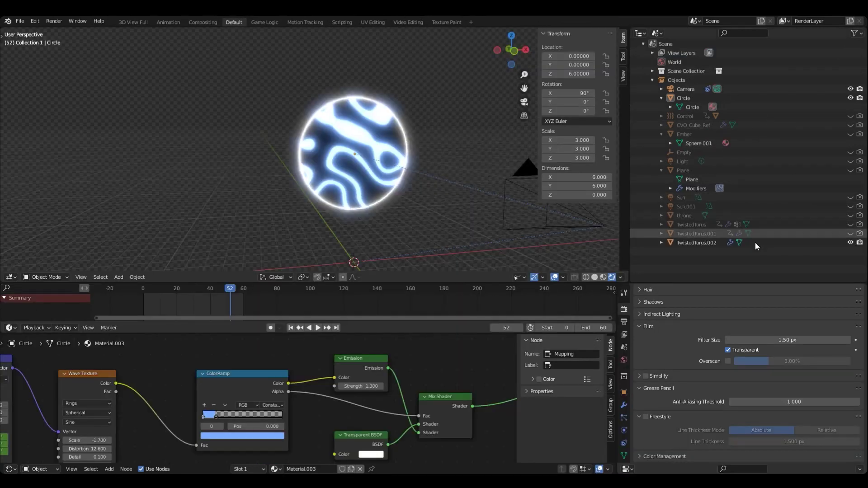
left_click(851, 244)
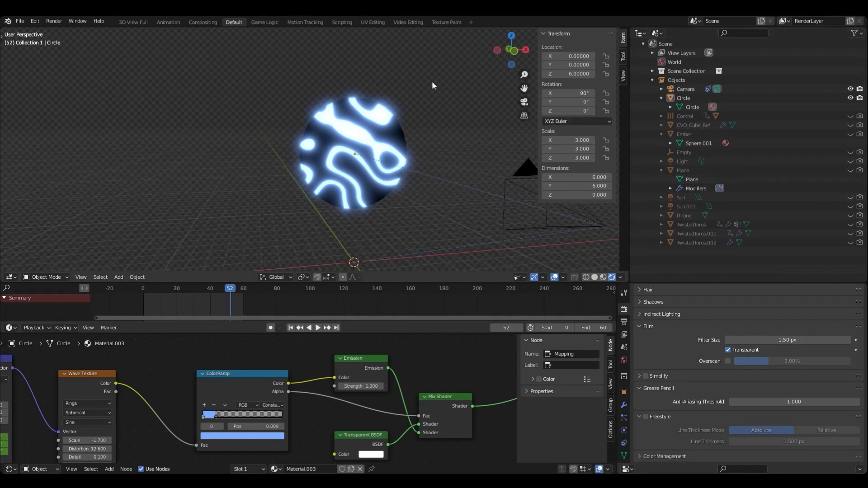
key("F12")
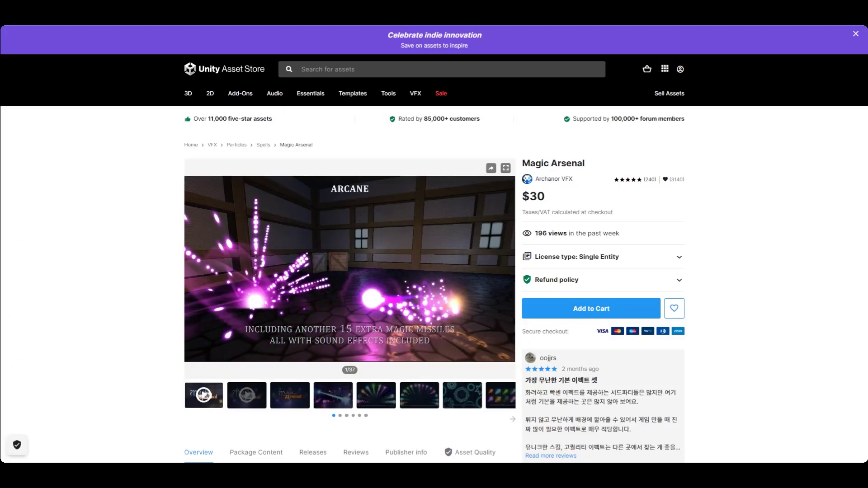
- Browse the Magic Arsenal preview gallery, including the beam and aura texture images
left_click(293, 400)
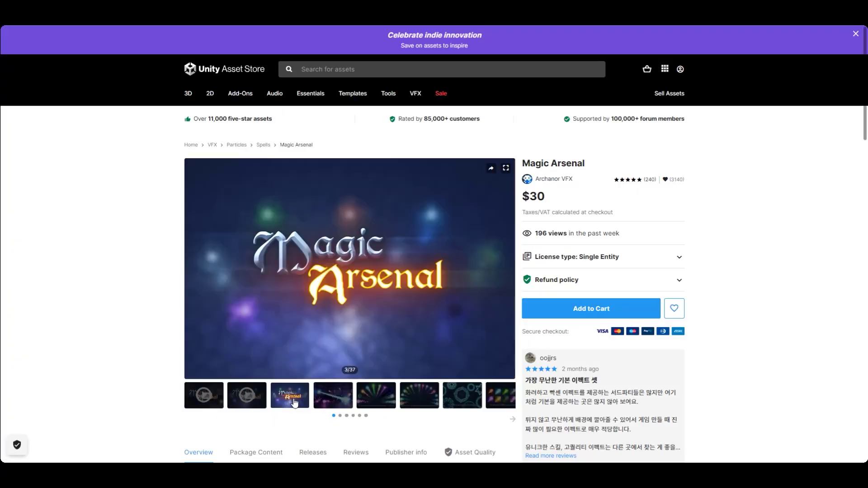
left_click(337, 400)
left_click(376, 398)
left_click(462, 395)
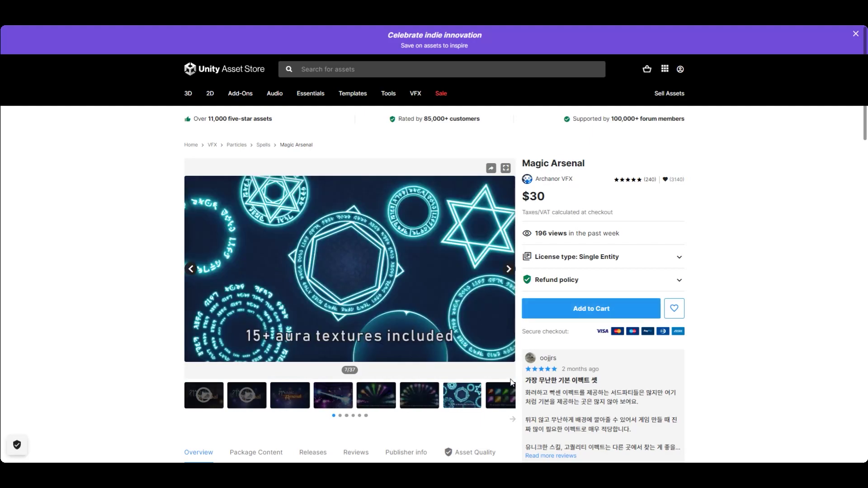
left_click(500, 395)
- Show the purchased-assets list containing Magic Arsenal and scroll through it
left_click(622, 309)
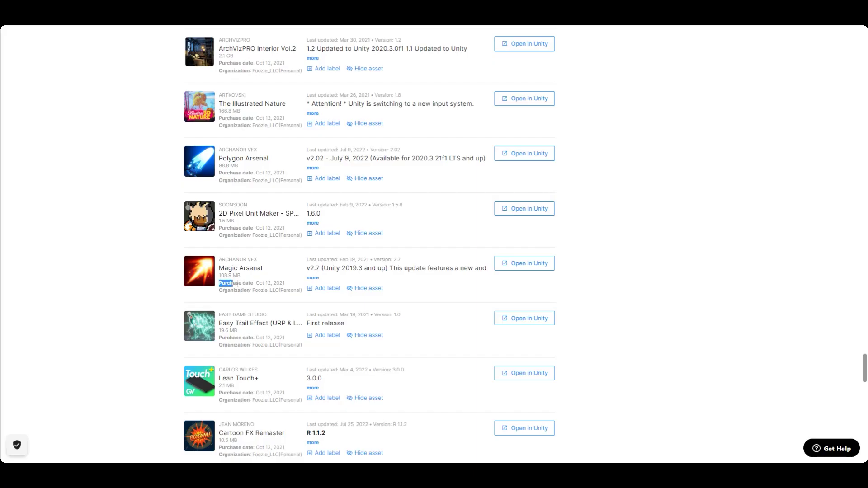
left_click(652, 283)
scroll(652, 284, "up", 15)
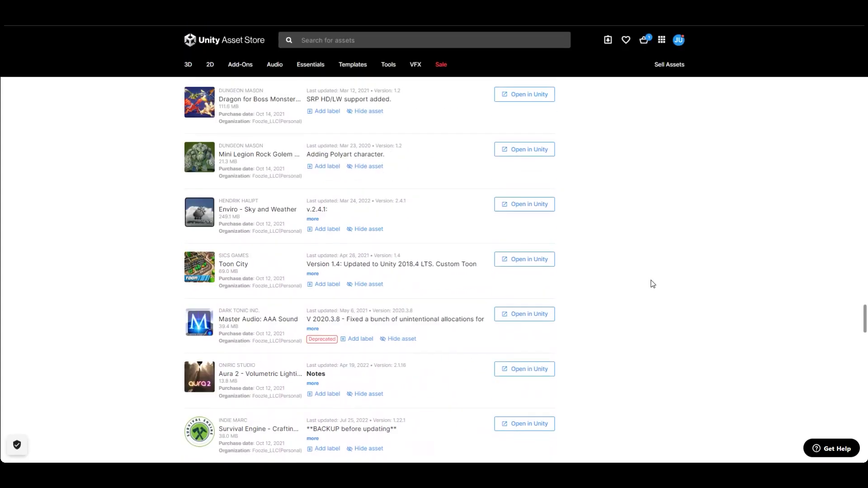
scroll(653, 284, "up", 6)
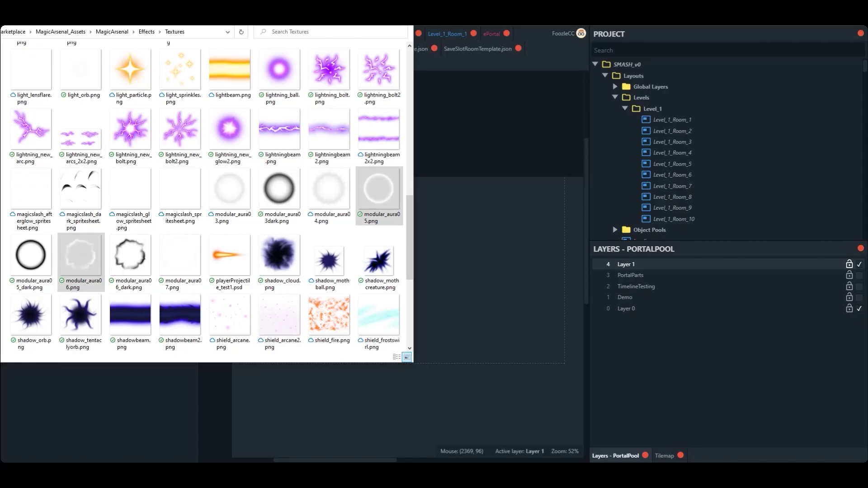
- Drop modular_aura05.png into the PortalPool layout and zoom in on the white ring
left_click_drag(379, 192, 461, 253)
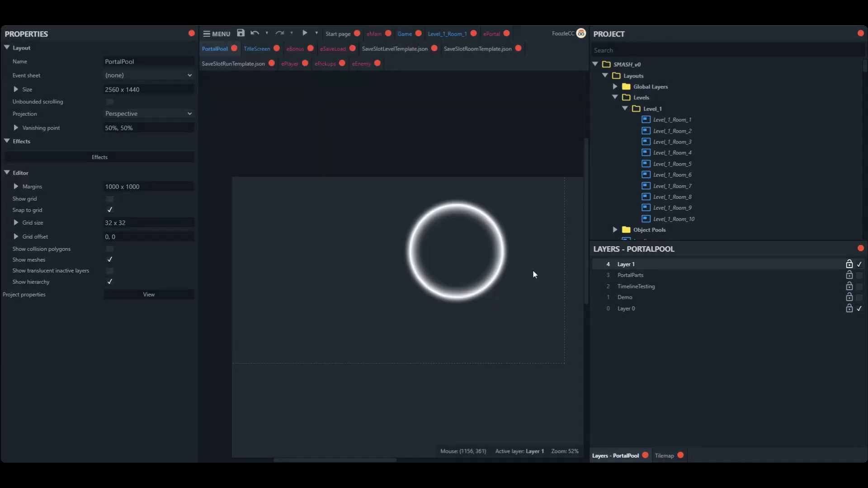
scroll(483, 261, "up", 3, "ctrl")
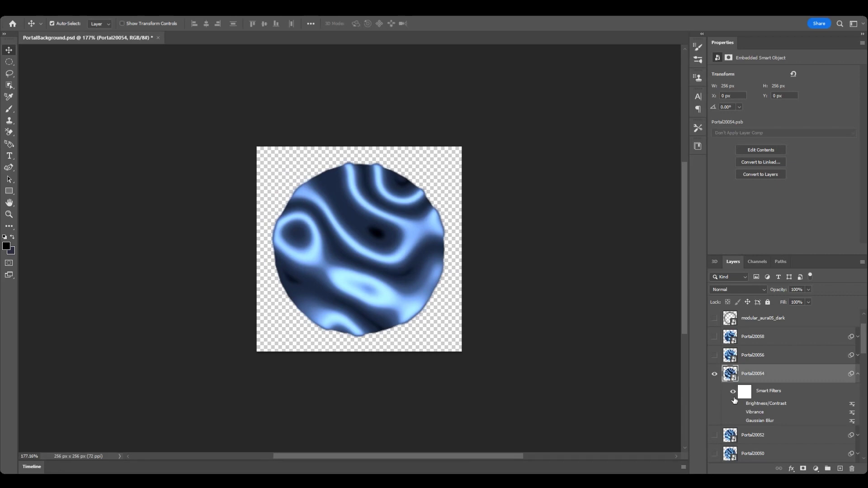
- Re-enable the Gaussian Blur, Vibrance and Brightness/Contrast smart filters on Portal20054
left_click(741, 421)
left_click(741, 412)
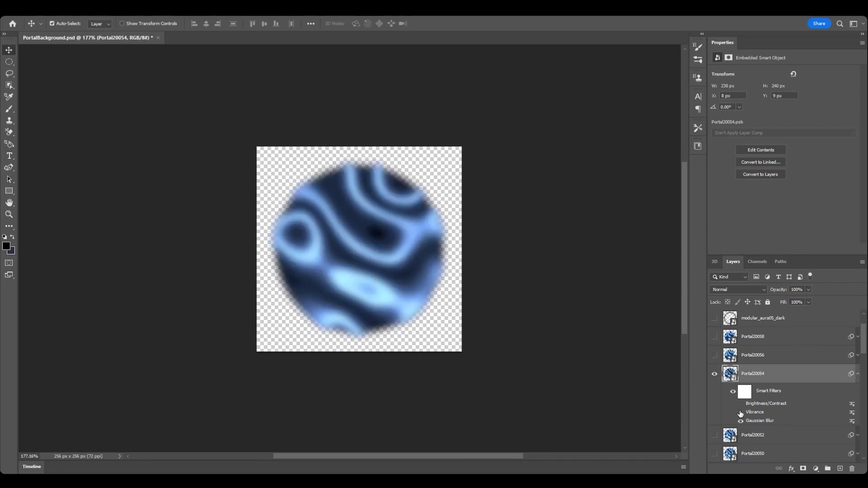
left_click(740, 403)
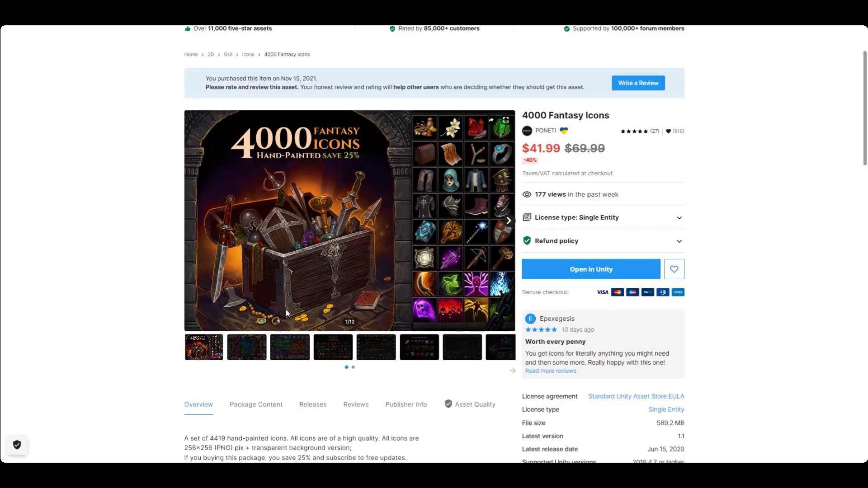
- Page the 4000 Fantasy Icons gallery to 500 Armor Icons Vol.2, then swap arrow layer visibility
left_click(244, 350)
left_click(290, 355)
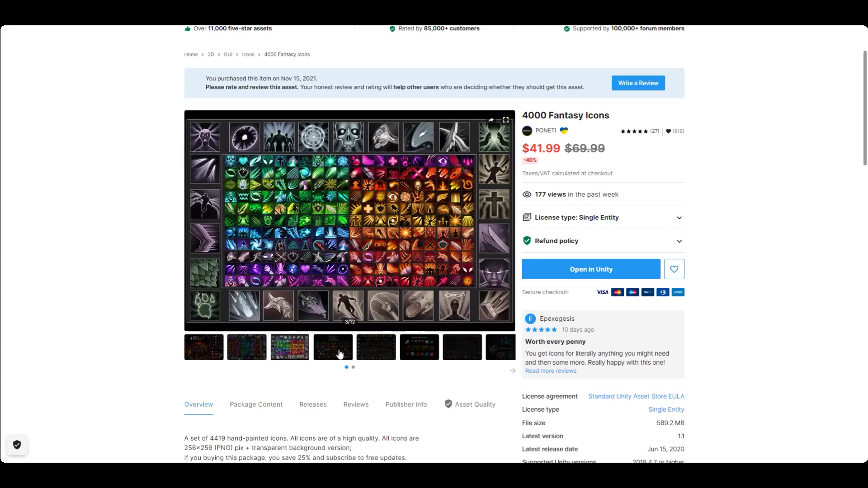
left_click(341, 354)
left_click(419, 352)
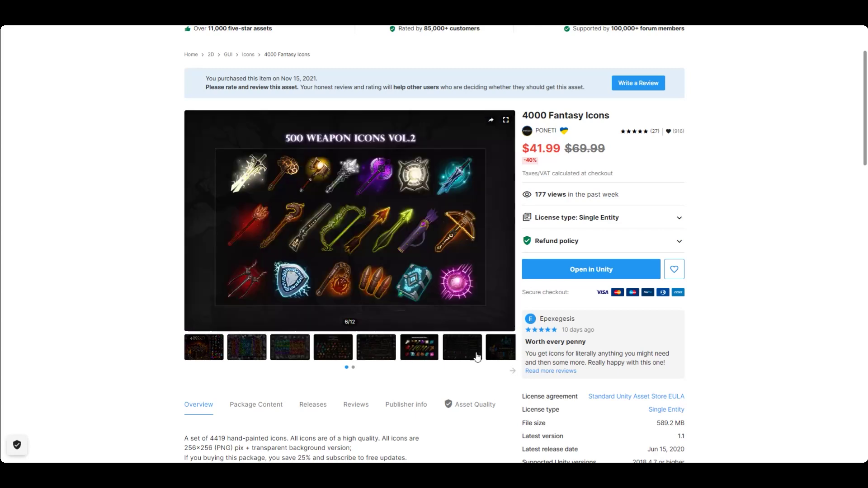
left_click(476, 357)
left_click(501, 354)
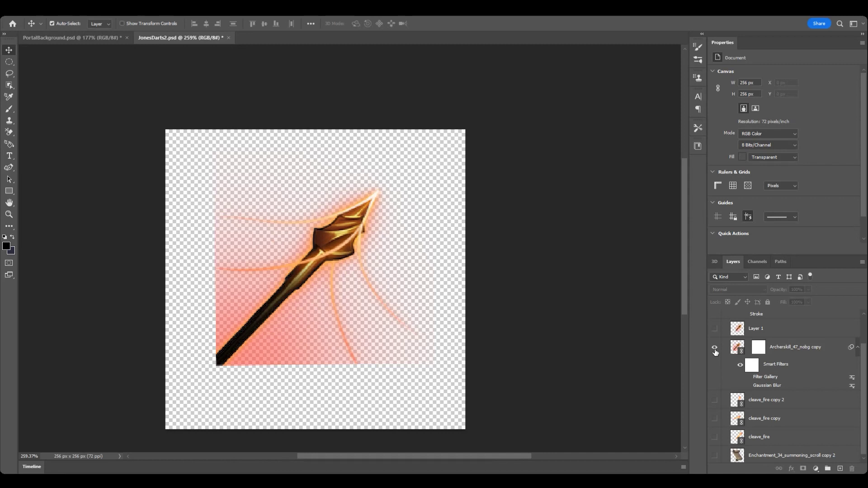
left_click(715, 349)
left_click(716, 330)
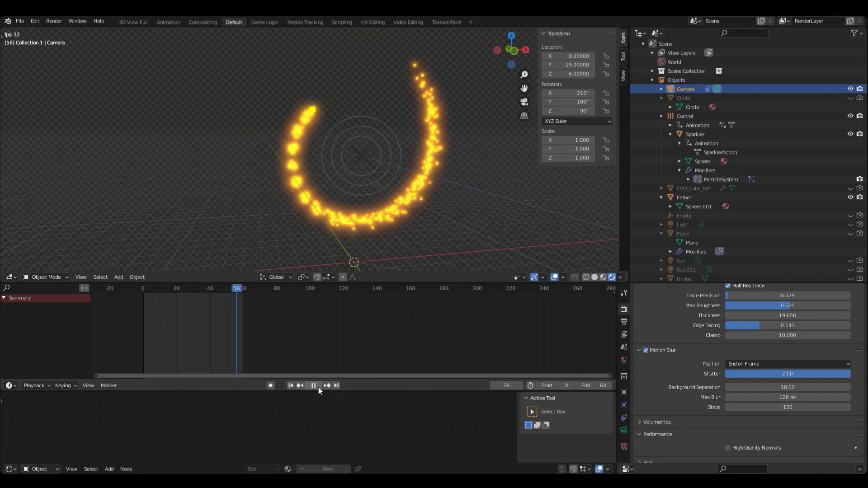
- Render the particle ring animation and place AVENGERS_ALPHA.png as a layer in Photoshop
left_click(50, 25)
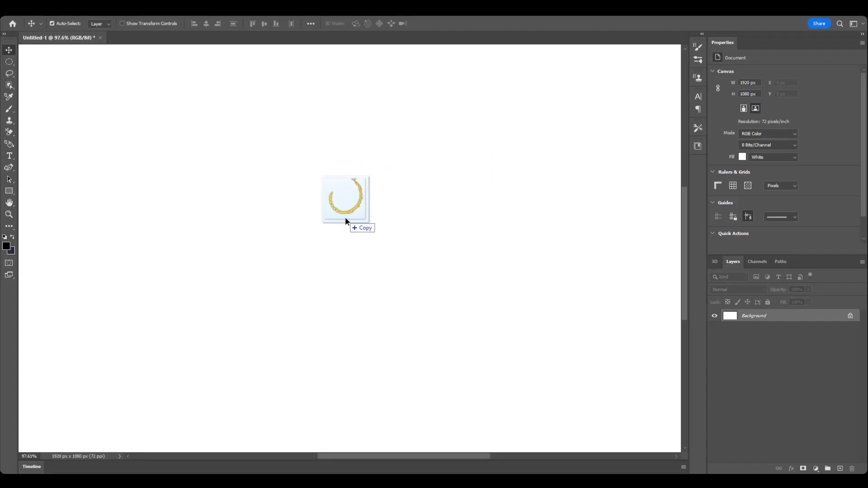
left_click_drag(345, 221, 346, 222)
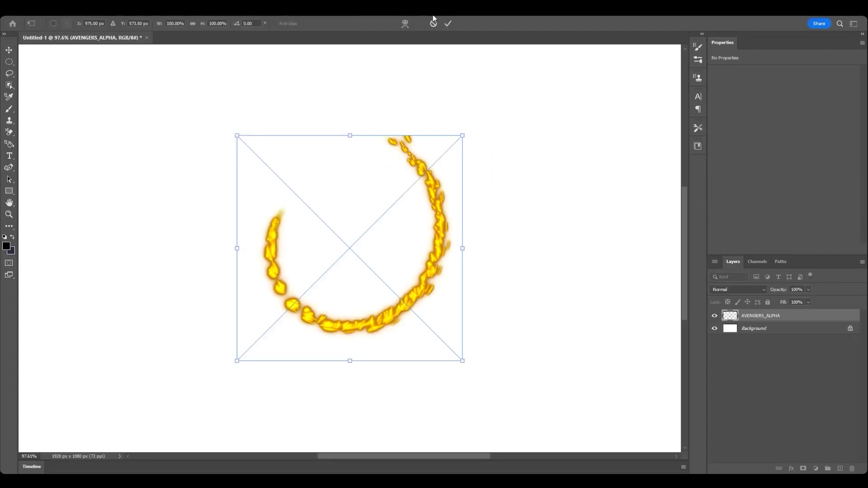
left_click(448, 24)
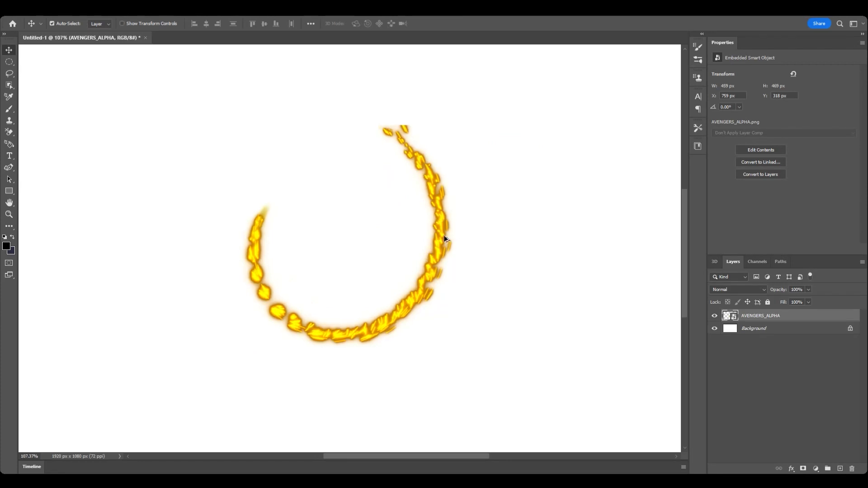
scroll(445, 239, "up", 8, "alt")
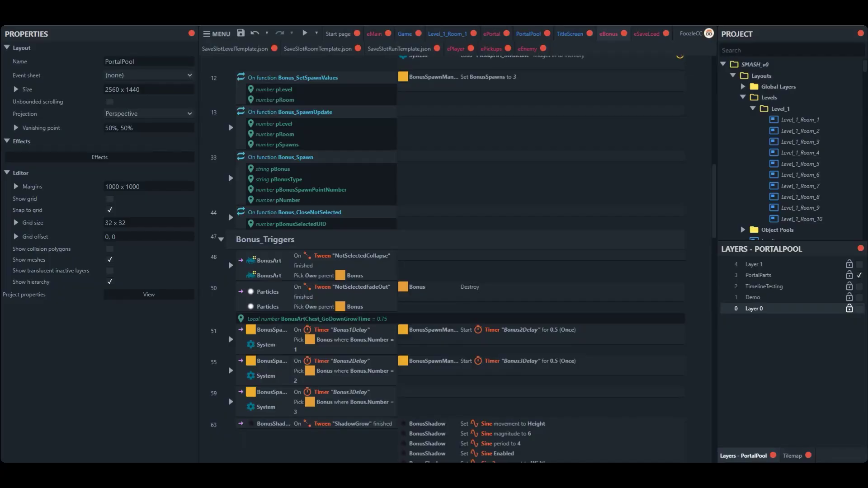
- Expand event 48 and scroll through its tween sub-event
left_click(231, 265)
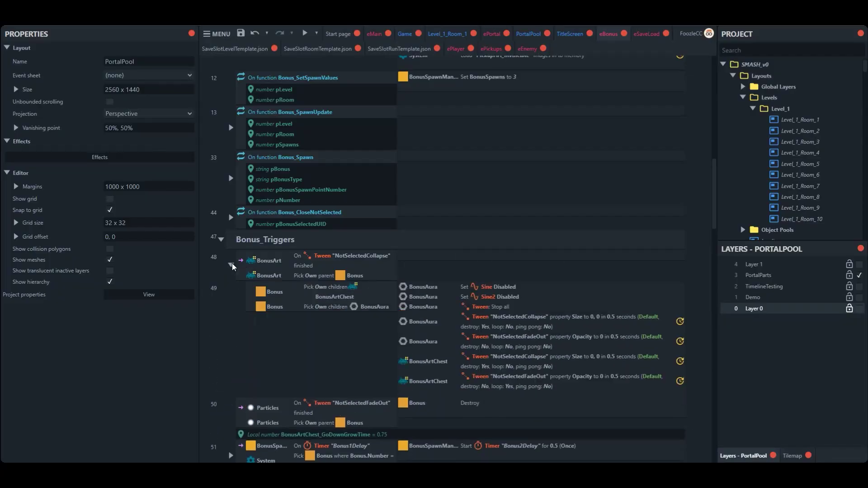
scroll(335, 285, "down", 2)
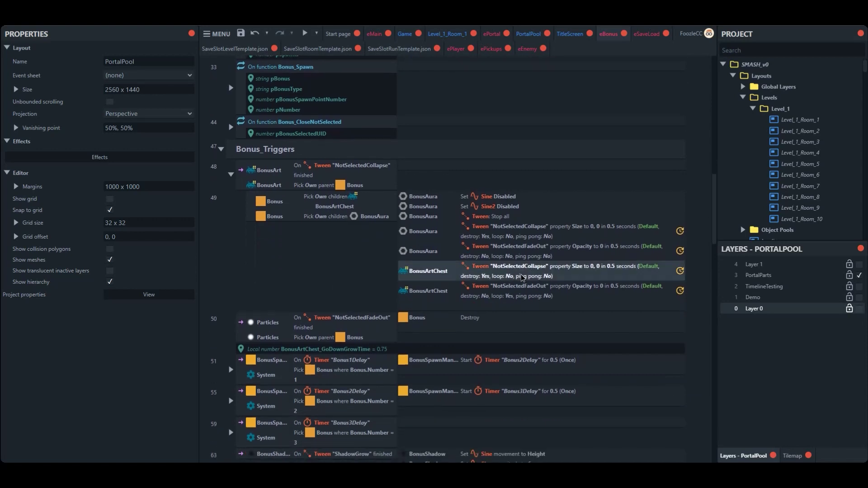
scroll(347, 309, "down", 8)
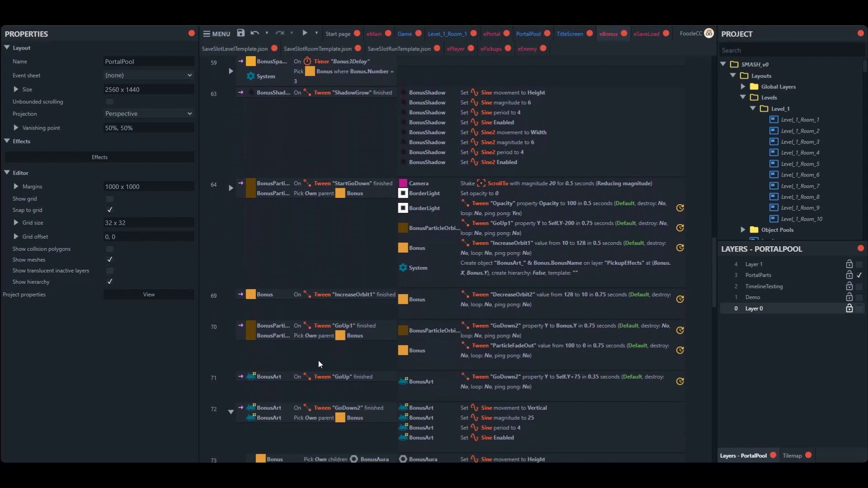
scroll(321, 371, "up", 2)
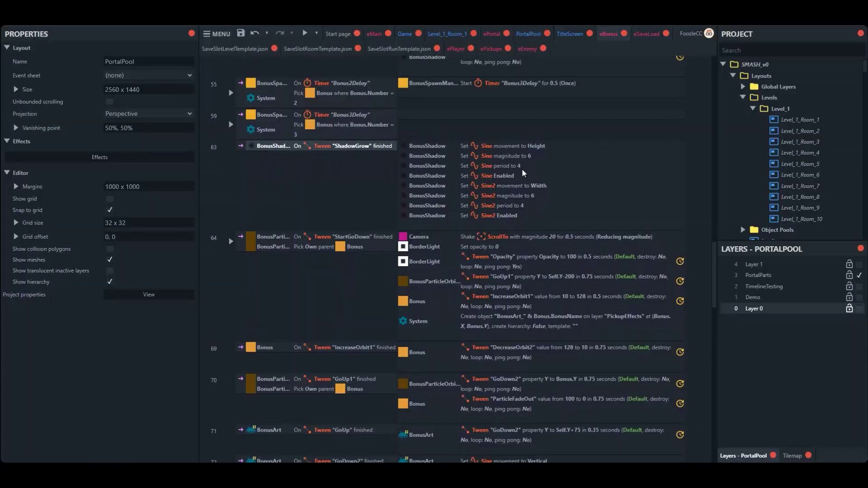
- Expand event 64 to reveal its sub-events 65–68
left_click(232, 243)
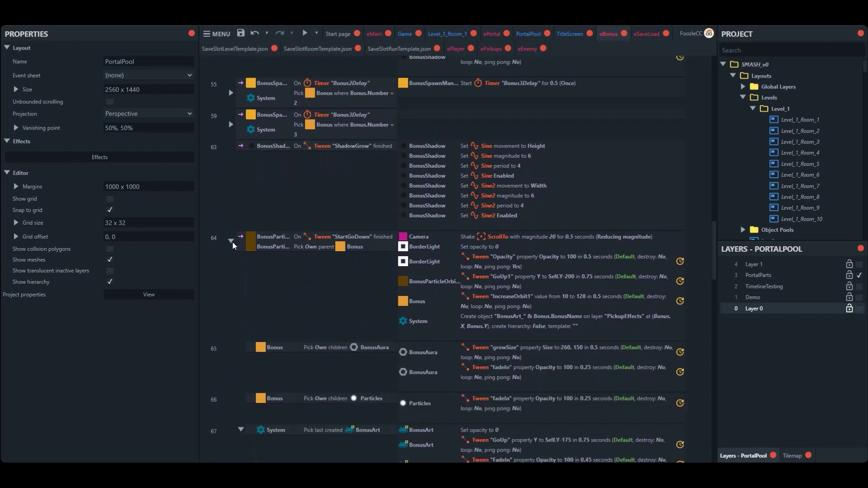
scroll(339, 278, "down", 5)
scroll(465, 277, "down", 2)
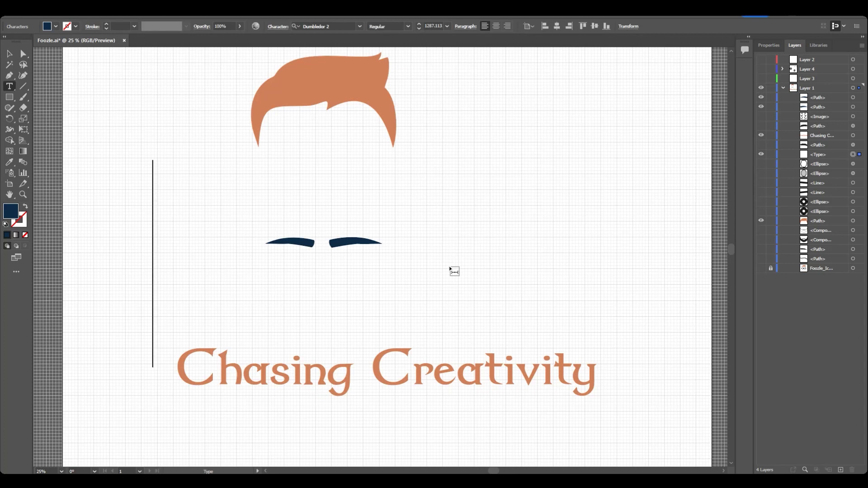
- Type the Foozle logo text and move the orange hair down onto its oo
type("Foozle")
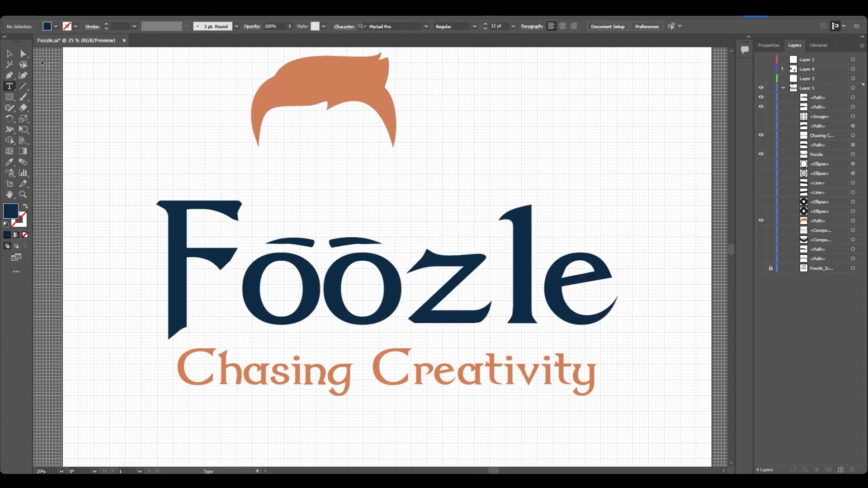
key("Escape")
left_click_drag(324, 87, 322, 199)
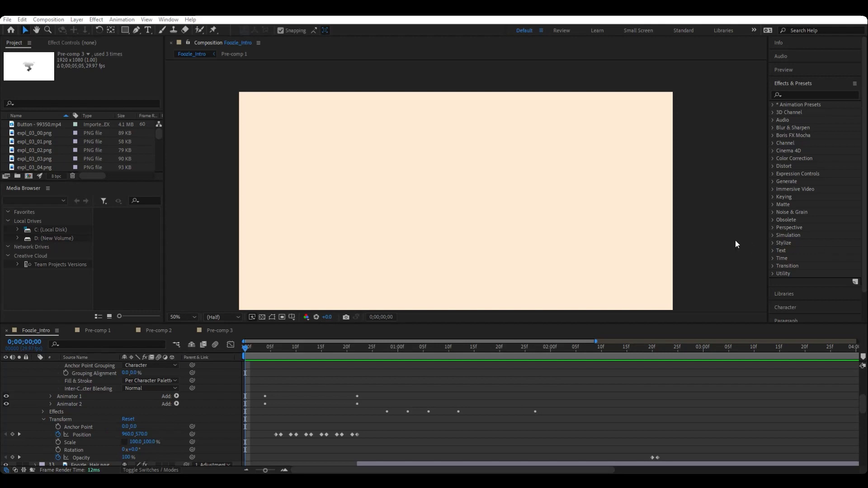
- Play the Foozle_Intro logo animation, stop it, and scrub through the reveal frames
left_click(735, 240)
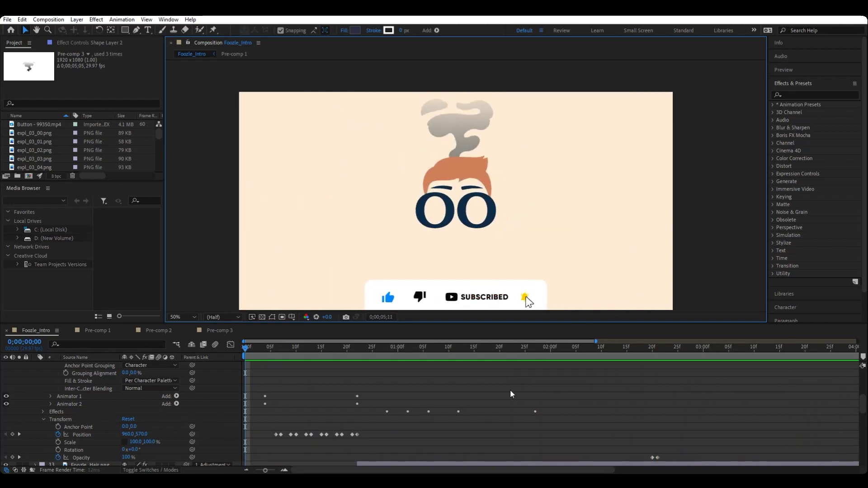
scroll(510, 389, "up", 2)
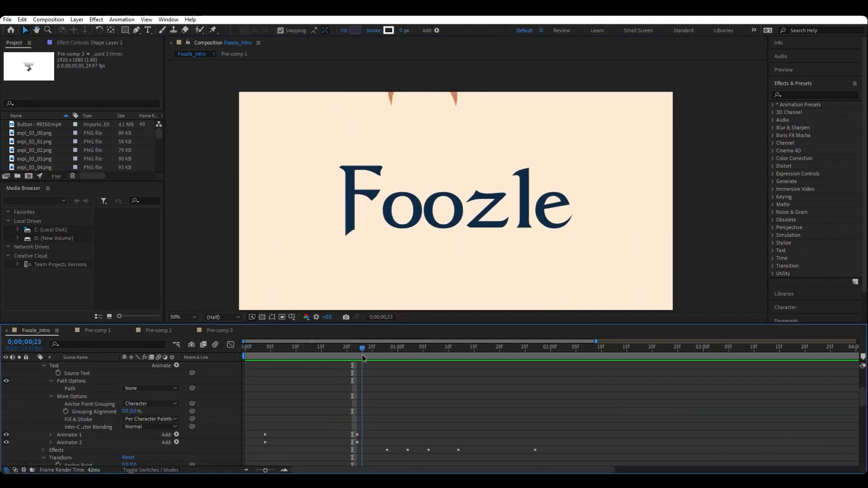
left_click(424, 362)
left_click_drag(424, 362, 468, 363)
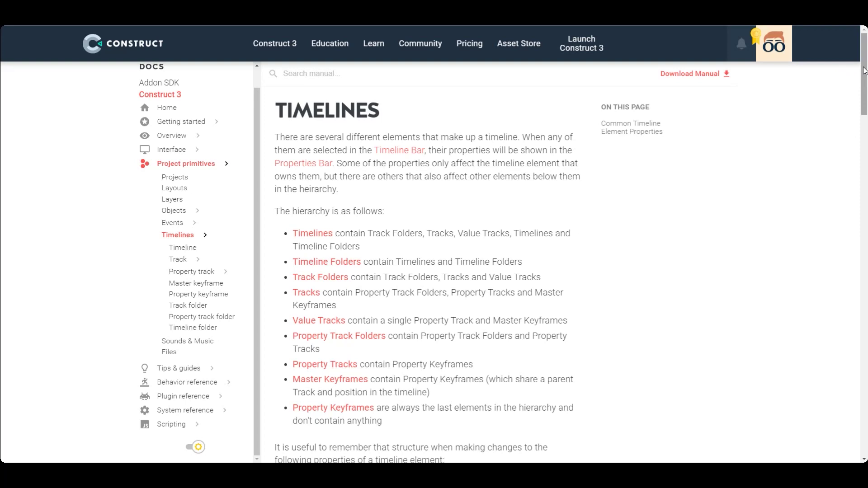
- Scroll down the Timelines manual page to the timeline element hierarchy
left_click_drag(863, 70, 858, 135)
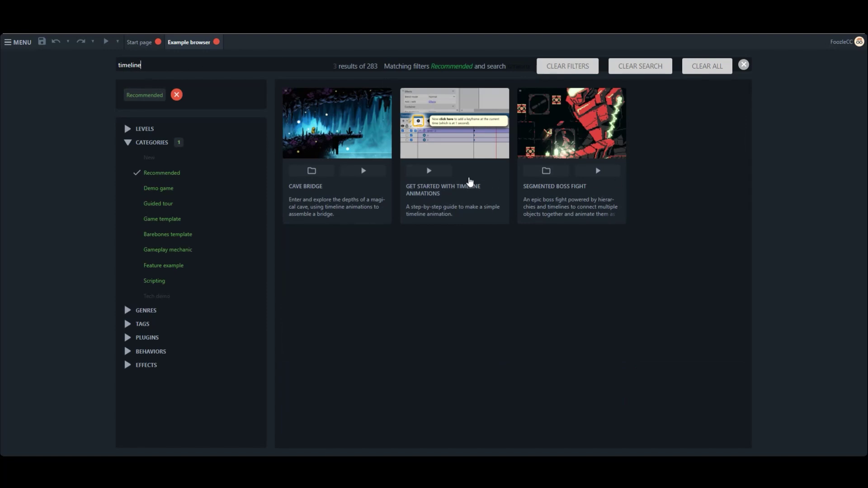
- Start the timeline animations tour and place a piggy Sprite in a new project's layout
left_click(421, 174)
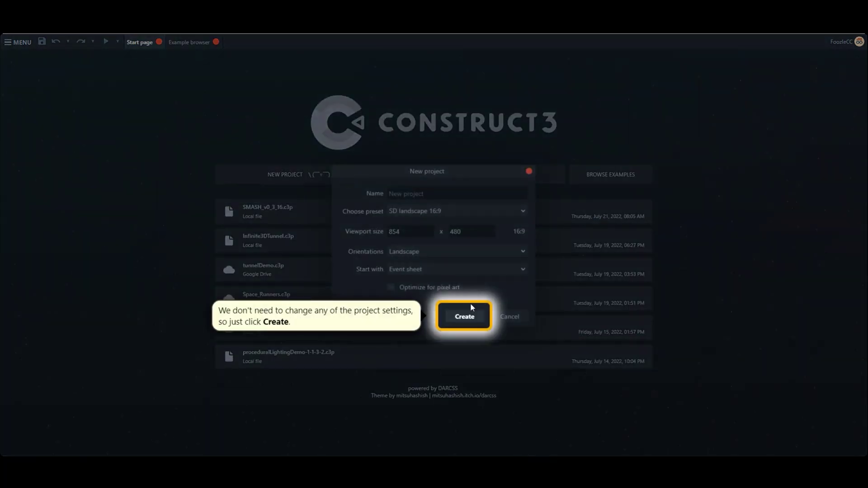
left_click(466, 313)
double_click(476, 280)
double_click(543, 292)
left_click(524, 295)
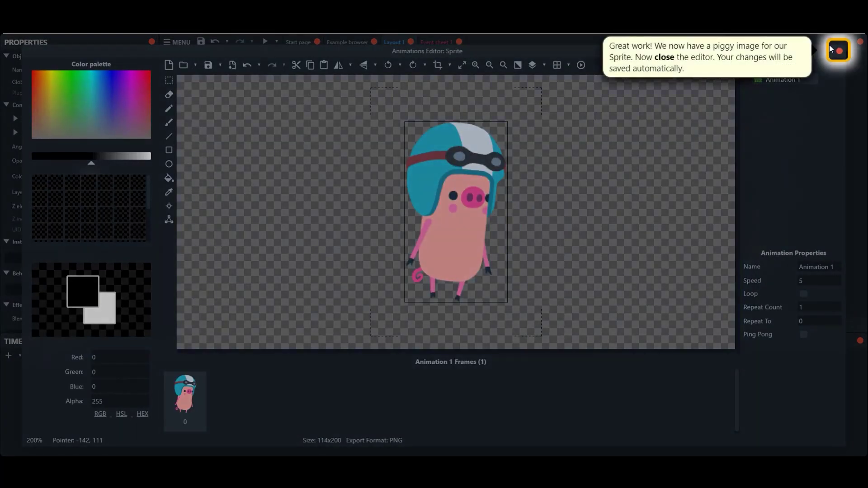
left_click(839, 51)
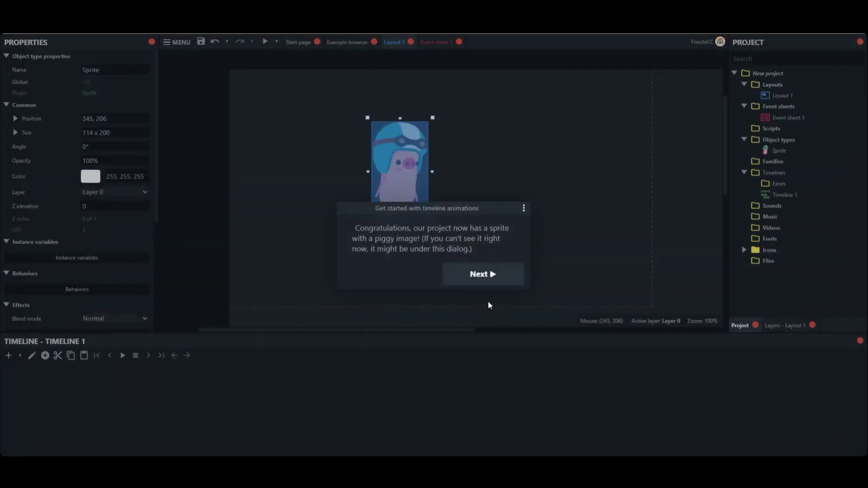
- Add the piggy sprite (Sprite - 2) to Timeline 1 and turn on timeline editing mode
left_click(482, 273)
left_click(484, 279)
left_click(9, 356)
double_click(266, 167)
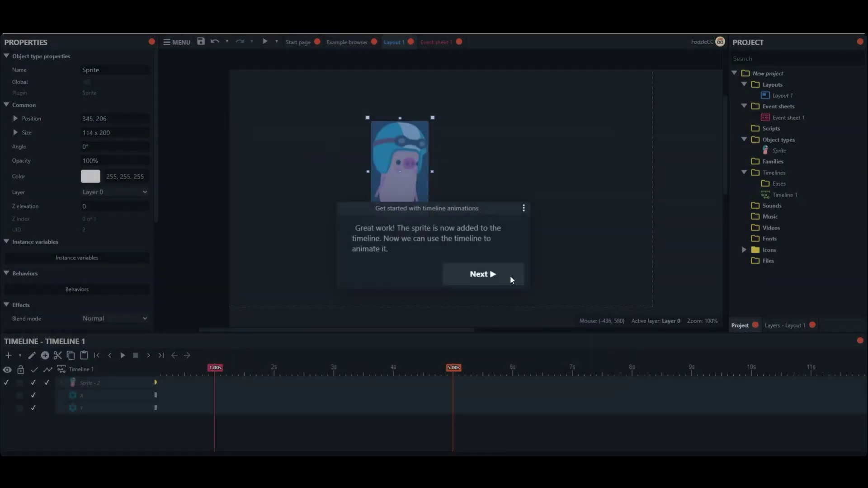
left_click(490, 274)
left_click(32, 356)
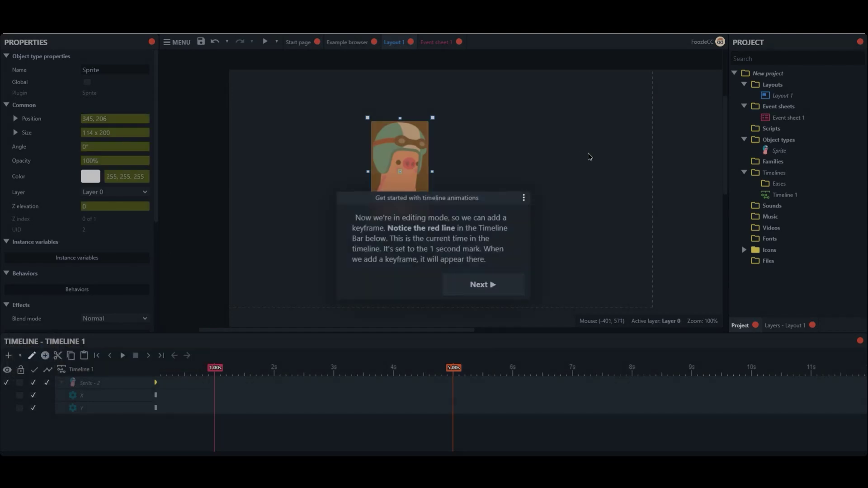
- Move the piggy right and down, keyframe it at one second, and play the timeline
left_click(478, 284)
left_click_drag(522, 194, 571, 226)
left_click(75, 205)
left_click(44, 356)
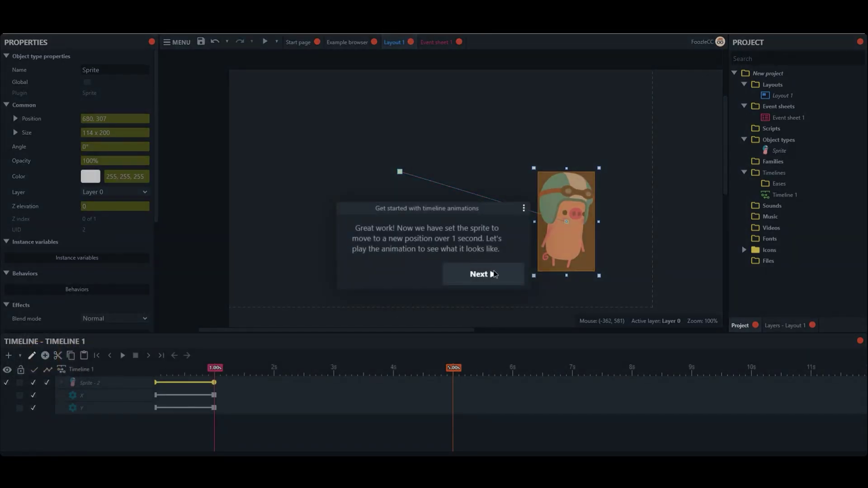
left_click(493, 273)
left_click(123, 355)
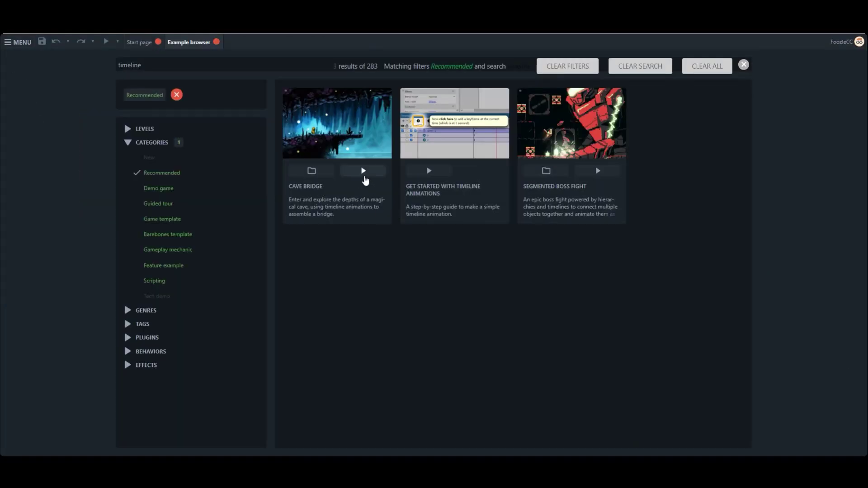
- Open and preview Cave Bridge, walking right with the arrow keys onto the self-assembling bridge
left_click(312, 171)
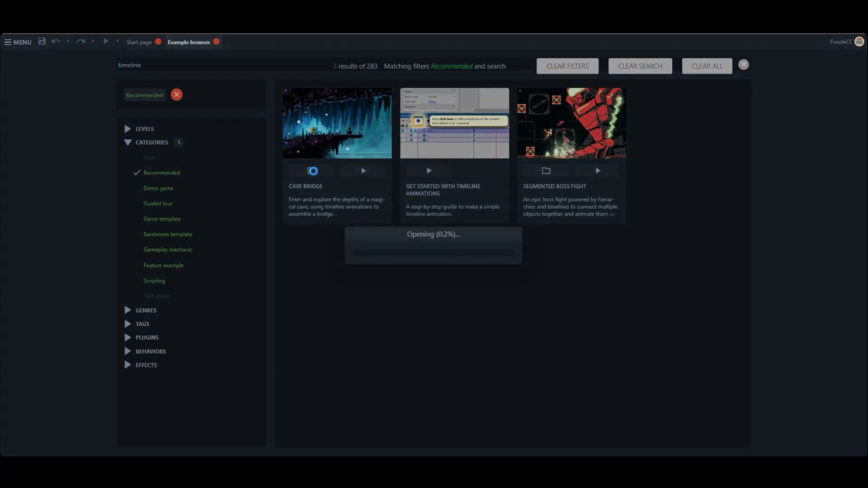
scroll(484, 317, "down", 2)
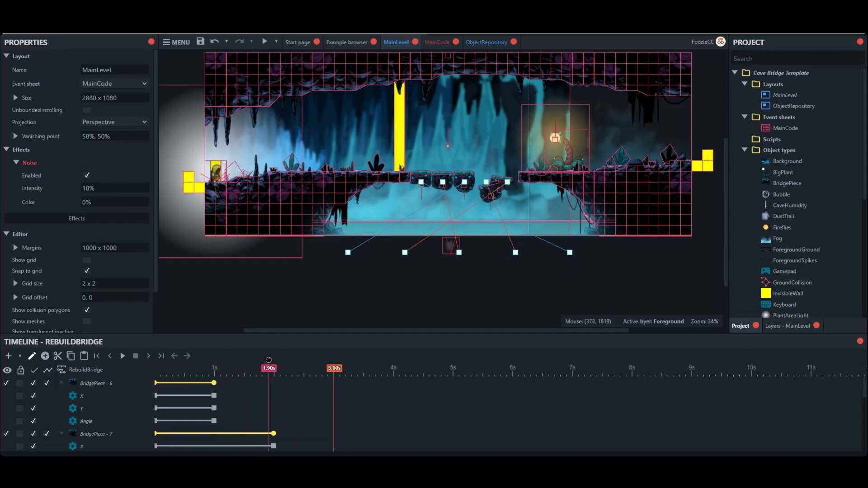
left_click(265, 42)
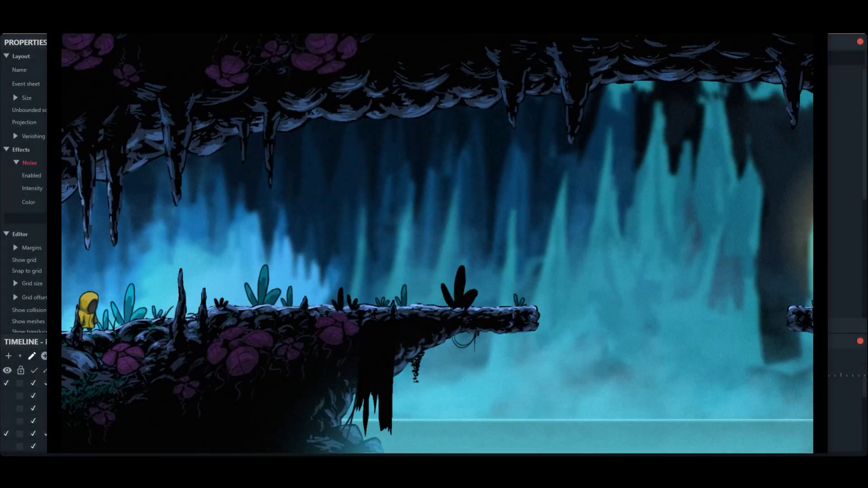
key("Right")
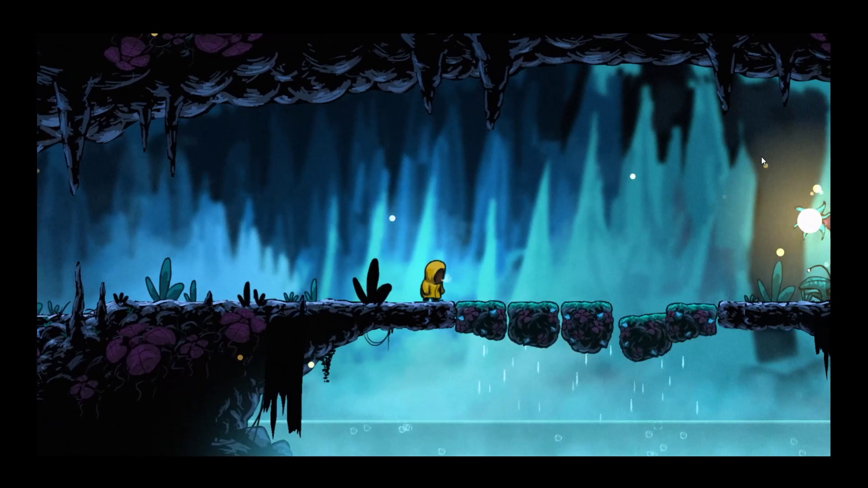
key("Right")
key("Right")
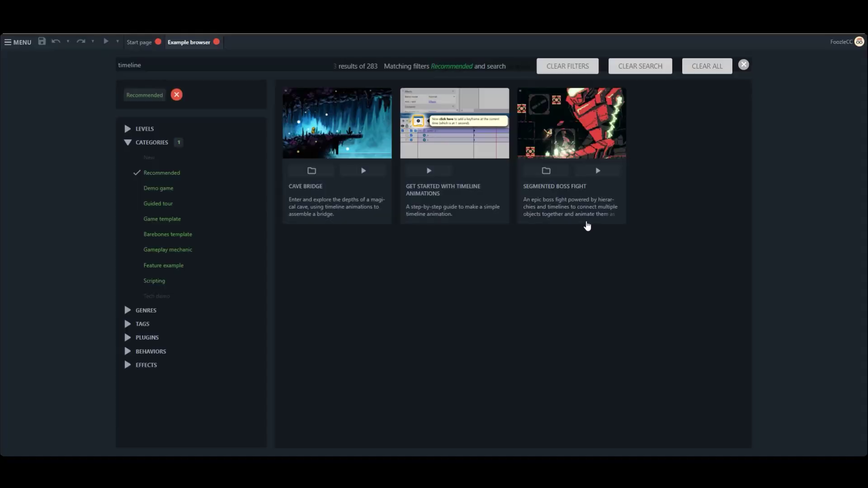
- Play the Segmented Boss Fight example with Z, X and arrow keys, then select the PortalPool portal instances
left_click(546, 170)
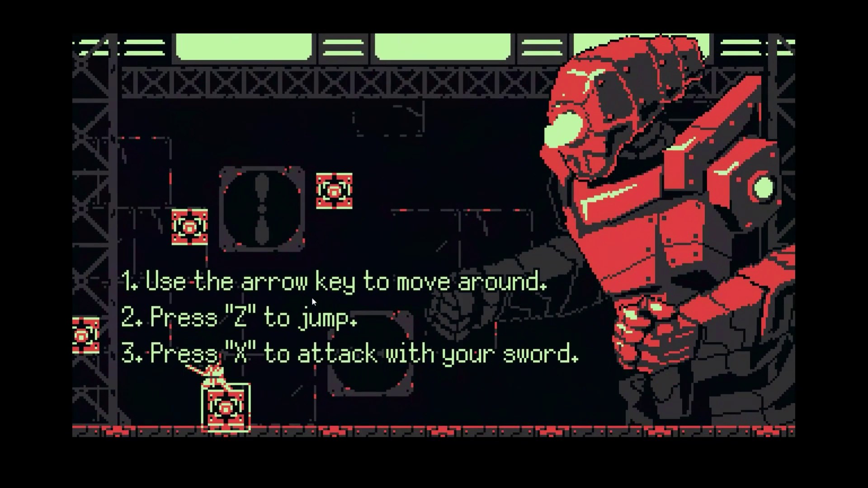
key("x")
key("z")
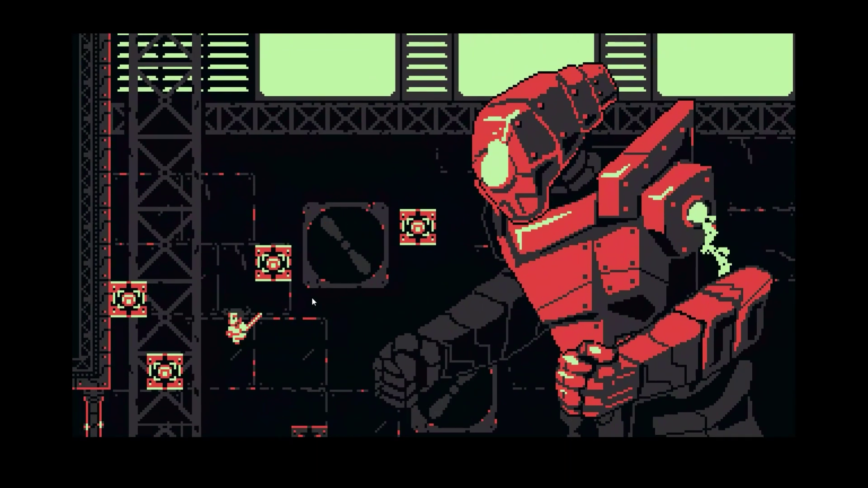
key("x")
key("Left")
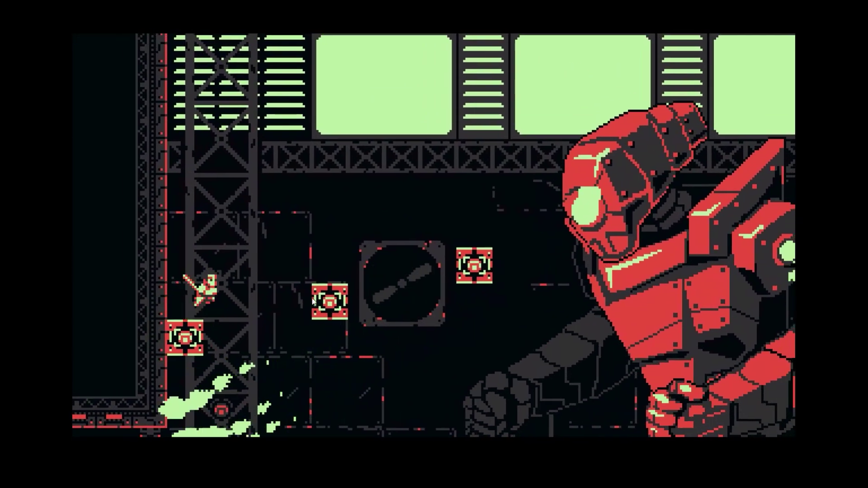
key("Right")
key("z")
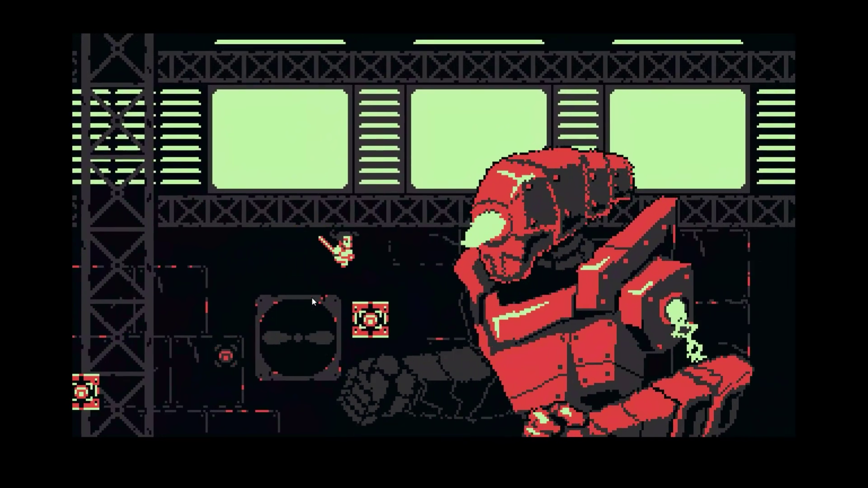
key("x")
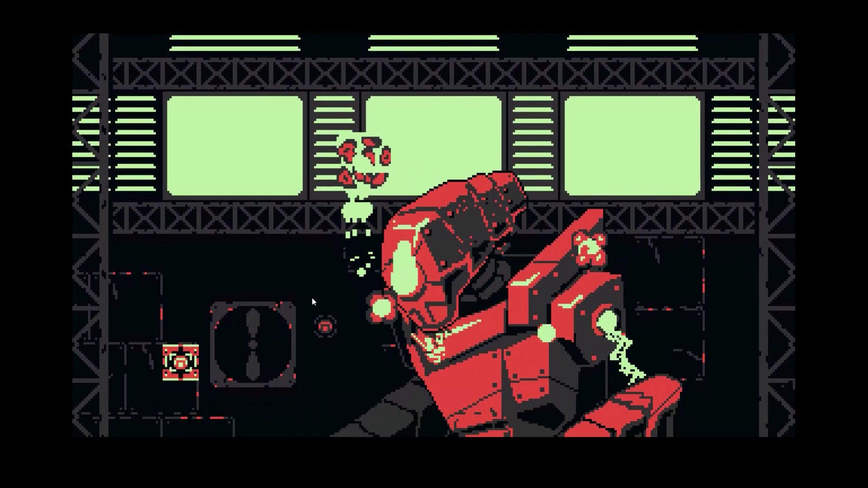
key("x")
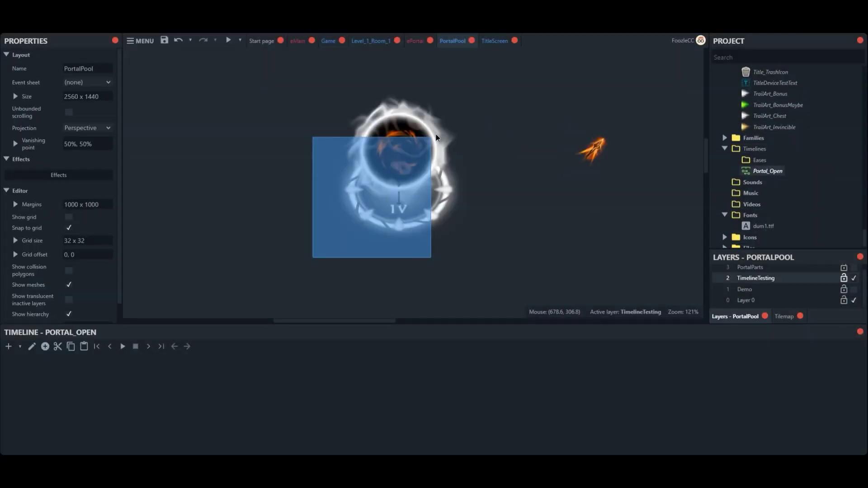
left_click(99, 136)
- Set keyframes for the selected portal parts in Portal_Open, and remove Portal from PortalBorder's container
left_click(45, 347)
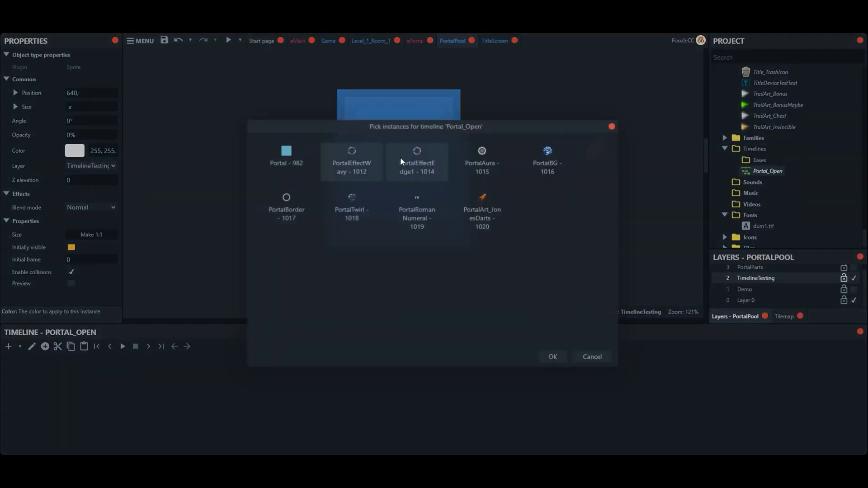
left_click(554, 358)
type("portal")
left_click(768, 149)
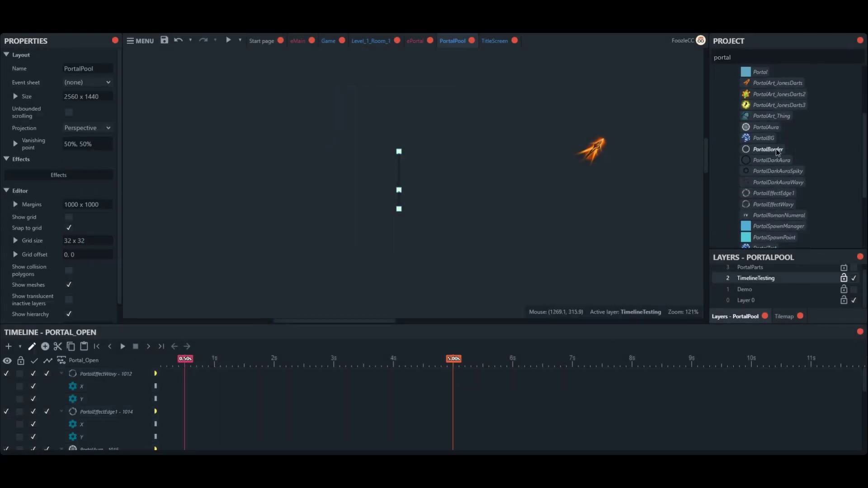
scroll(82, 268, "down", 10)
scroll(90, 235, "down", 5)
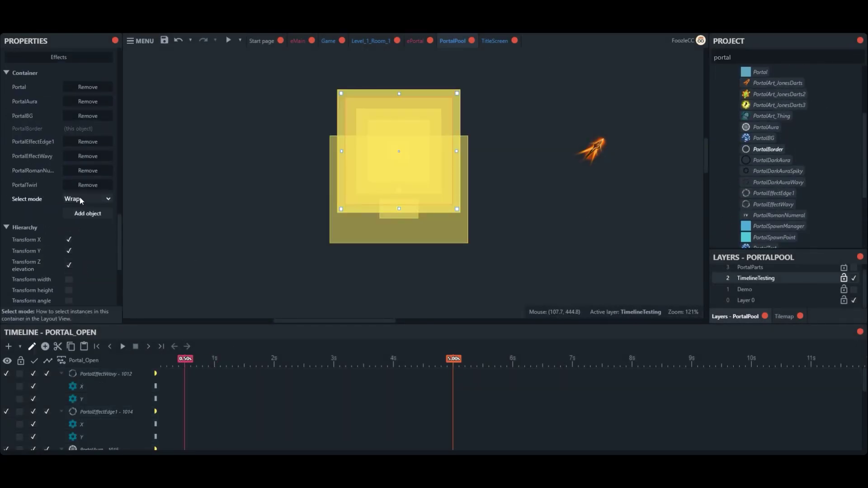
left_click(87, 87)
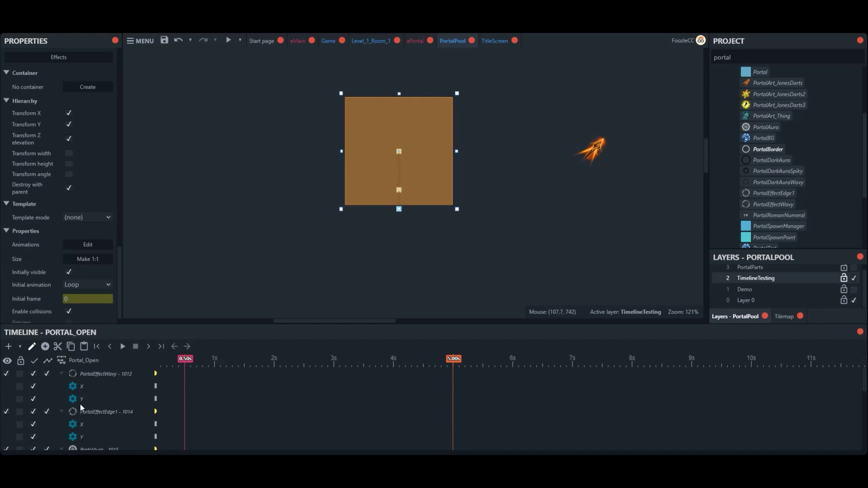
scroll(93, 226, "up", 15)
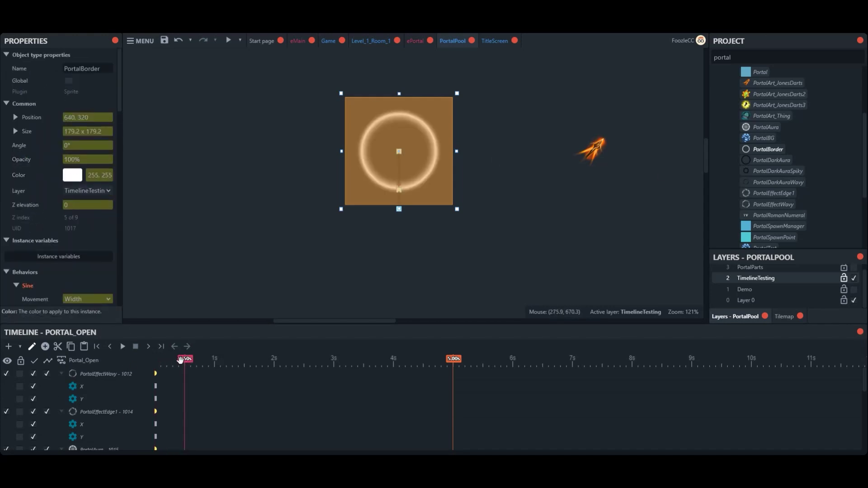
- Key PortalBorder at 0% opacity, add its 0.50s keyframe, and scrub to check the fade
key("Return")
left_click(45, 346)
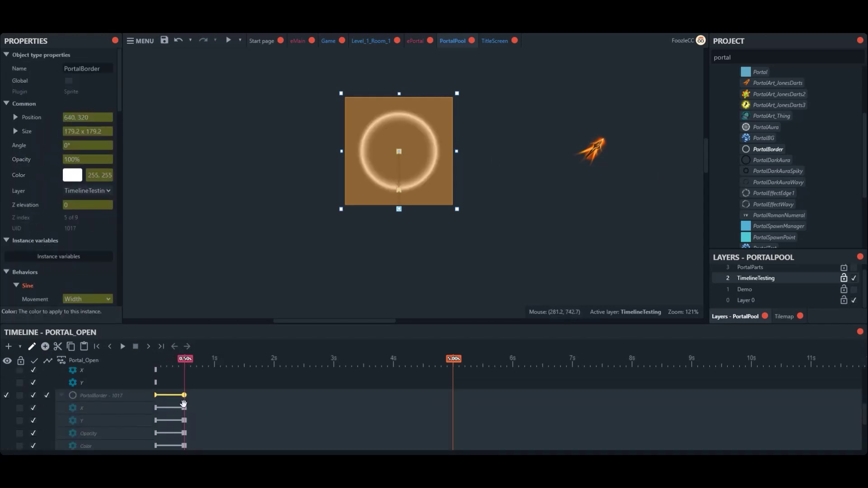
left_click_drag(187, 359, 163, 361)
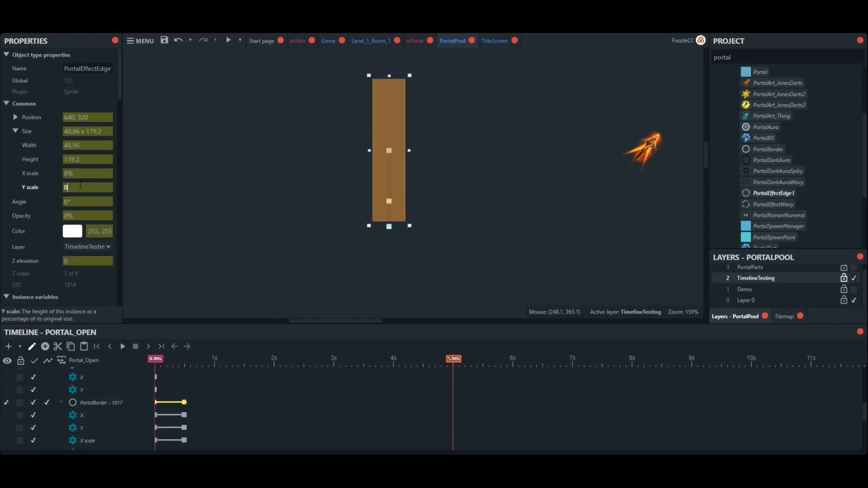
left_click_drag(155, 358, 185, 359)
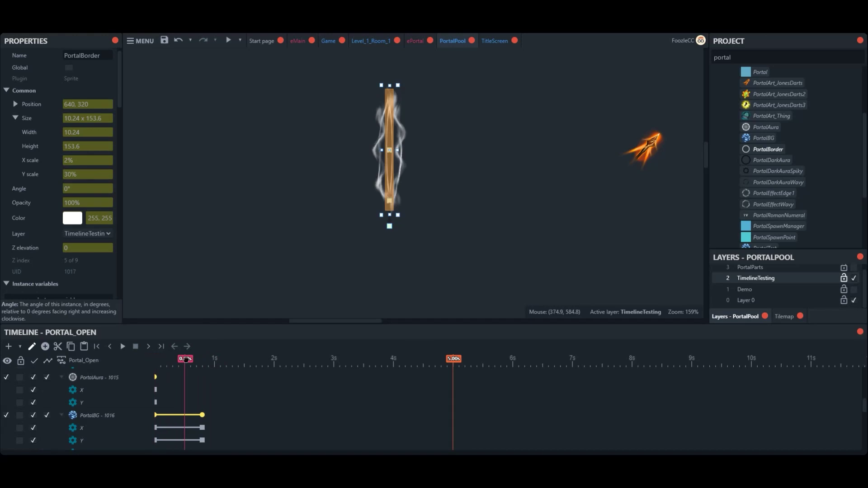
- Select PortalEffectEdge1 and PortalEffectWavy, show all portal tracks, and play Portal_Open from the start
left_click(86, 188)
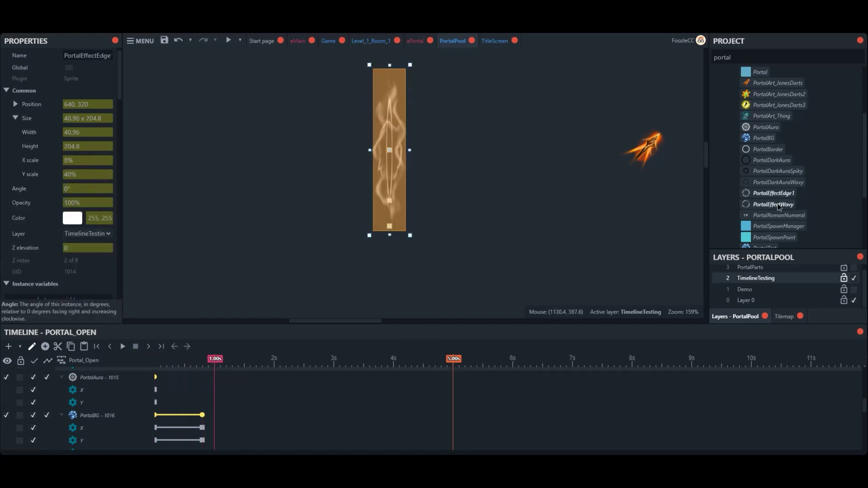
left_click(390, 149)
left_click(179, 359)
left_click_drag(170, 358, 155, 358)
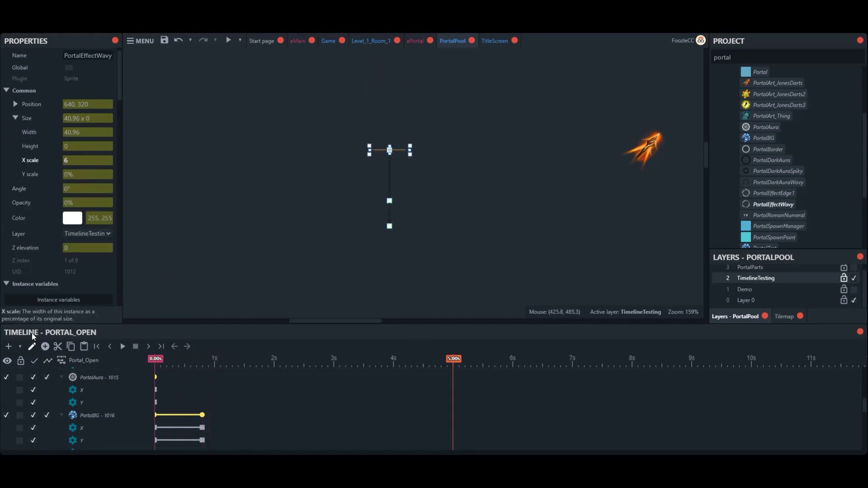
left_click(135, 346)
left_click(123, 338)
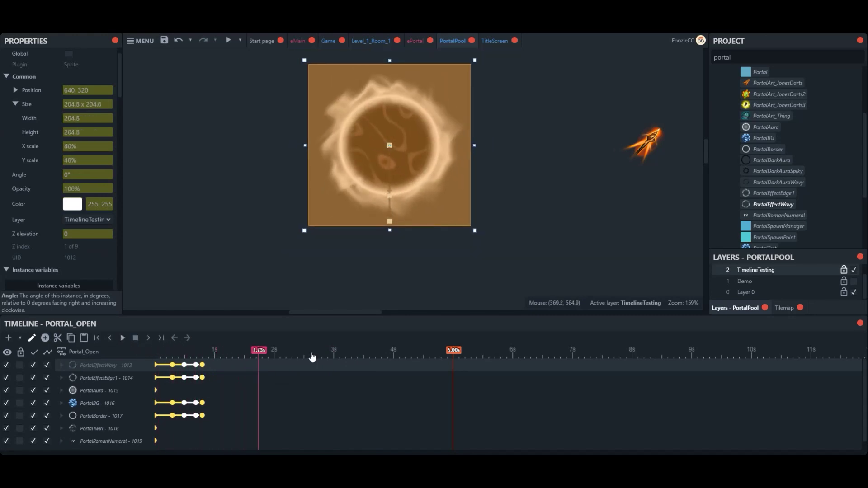
- Scrub the portal animation between 0.50s and 0.70s, then save the project with F5
left_click_drag(216, 349, 195, 364)
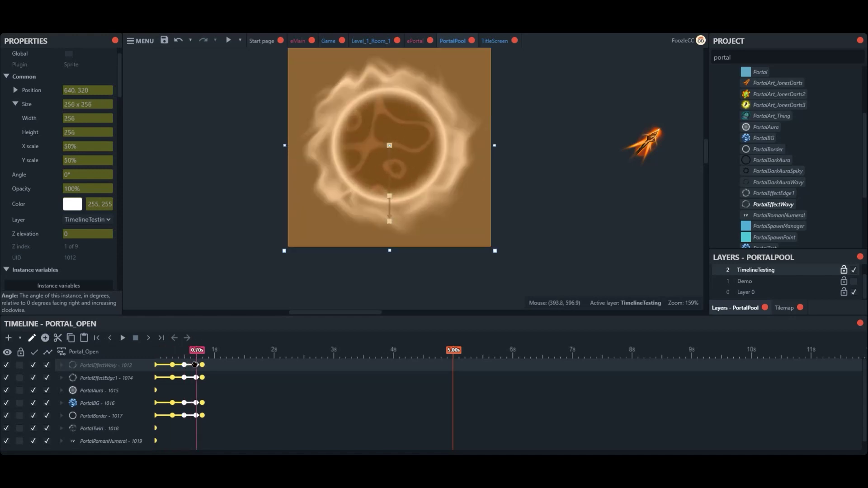
left_click_drag(198, 365, 186, 365)
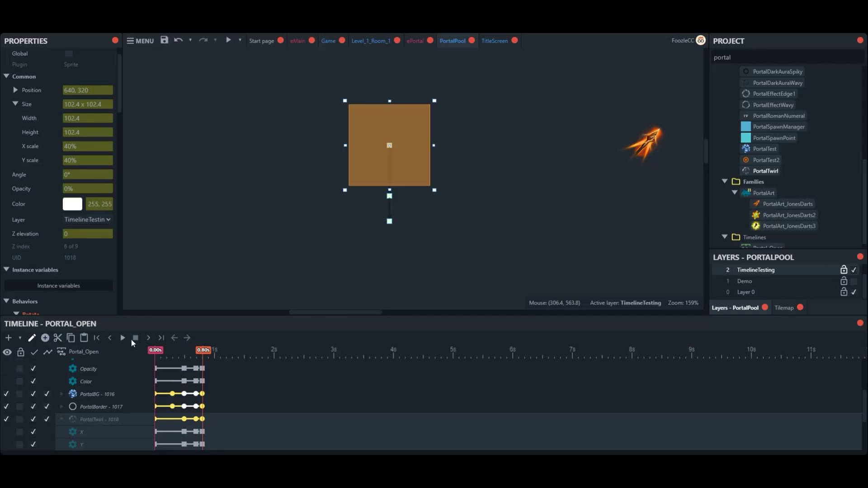
mouse_move(155, 351)
left_mouse_down()
mouse_move(192, 351)
mouse_move(143, 352)
left_mouse_up()
key("F5")
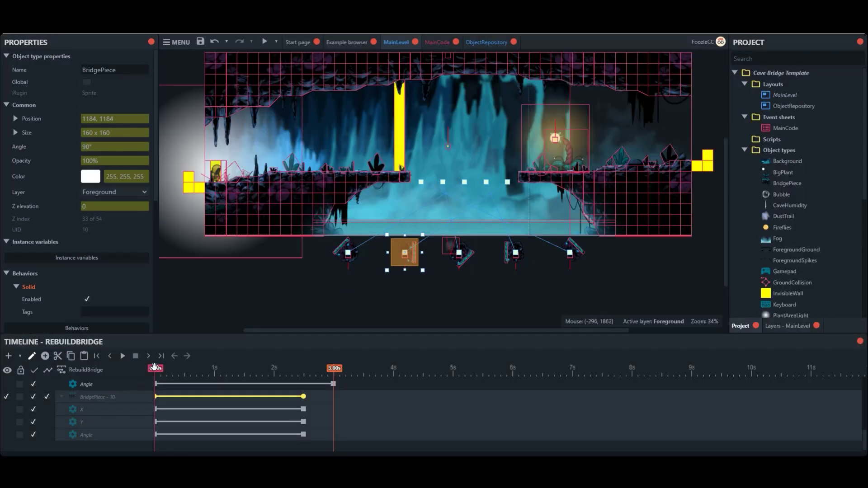
- Scrub the RebuildBridge timeline to watch the bridge pieces assemble
left_click_drag(155, 367, 281, 367)
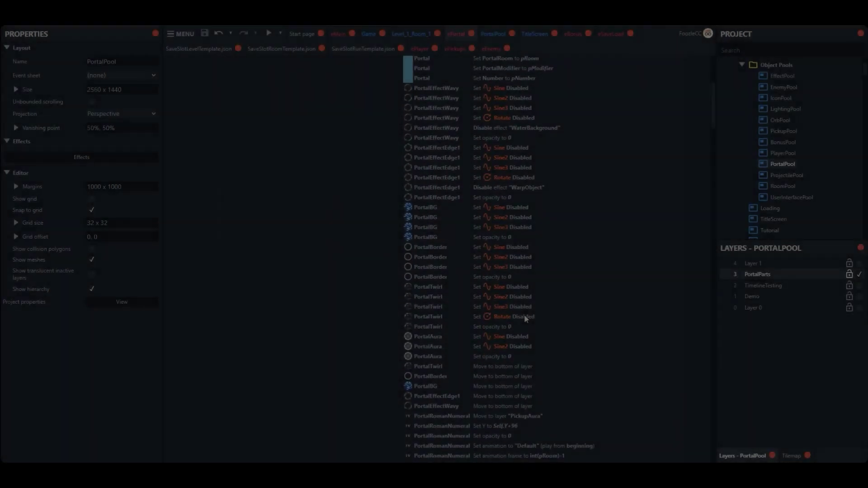
- Scroll through ePortal events 66–73 that play the Portal_Selected and Portal_Open timelines
scroll(525, 316, "down", 8)
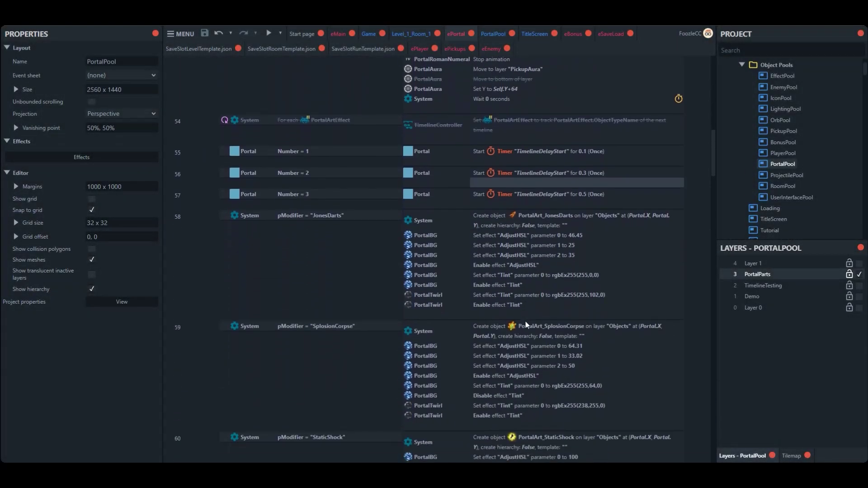
scroll(525, 322, "down", 3)
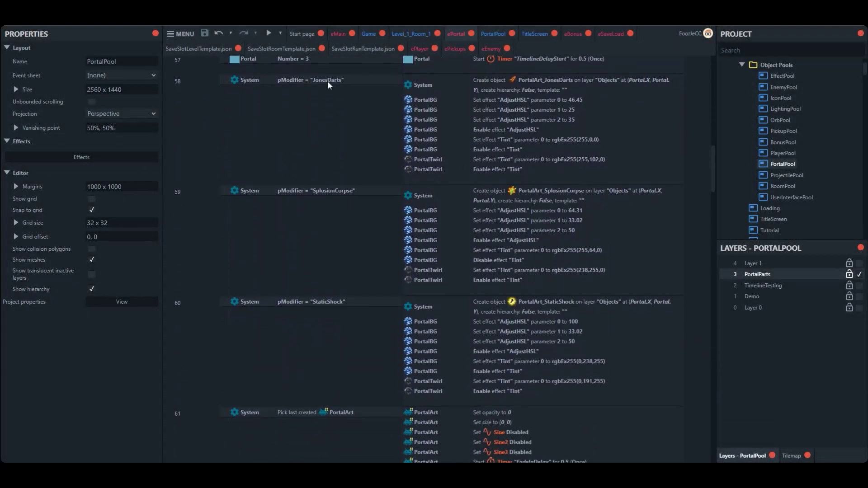
scroll(494, 238, "down", 13)
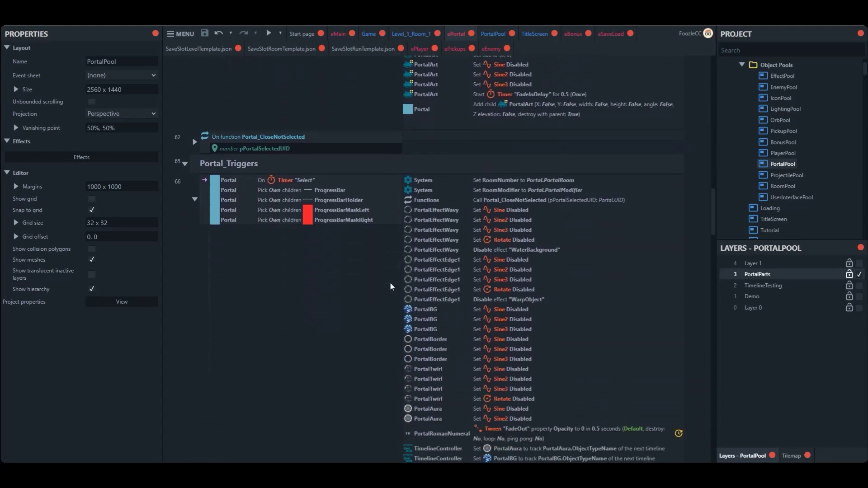
scroll(498, 332, "down", 3)
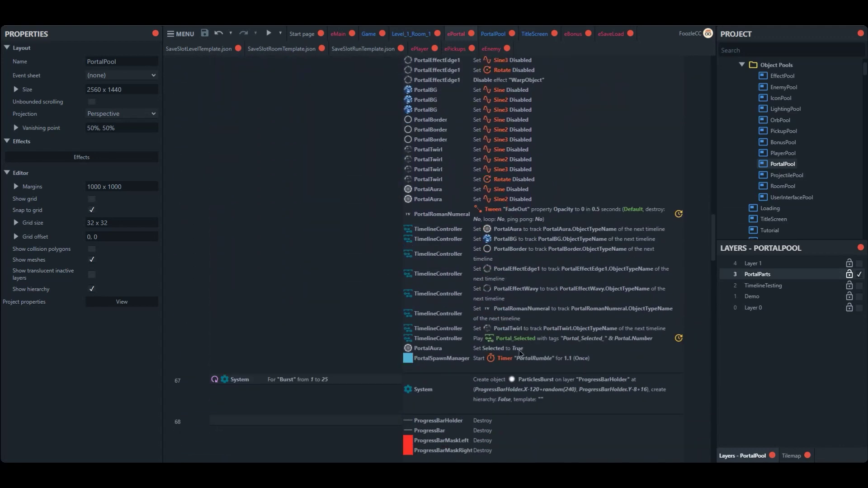
scroll(533, 340, "down", 3)
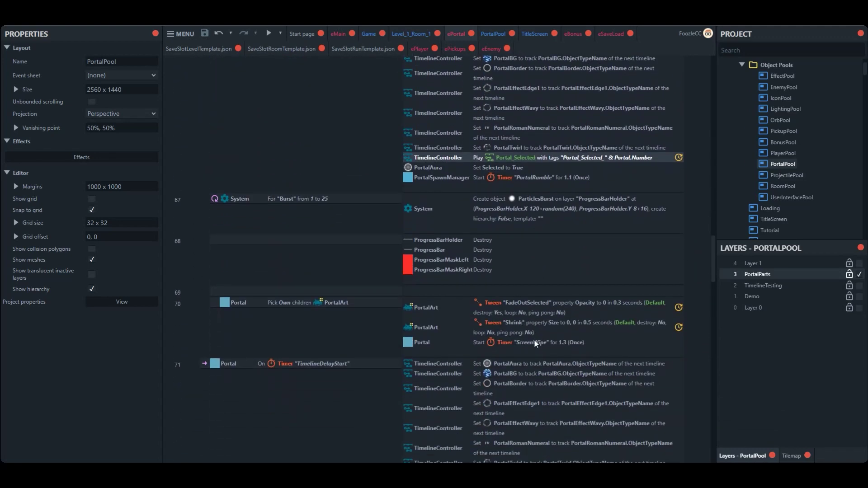
scroll(534, 339, "down", 4)
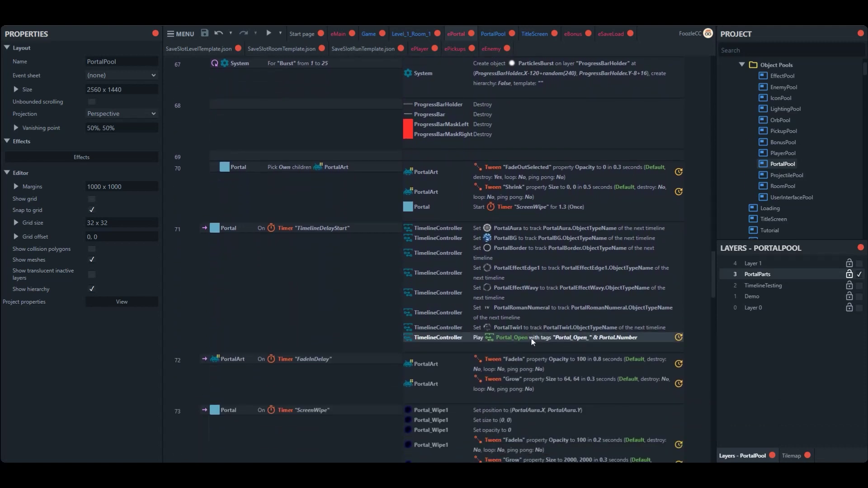
scroll(531, 337, "down", 4)
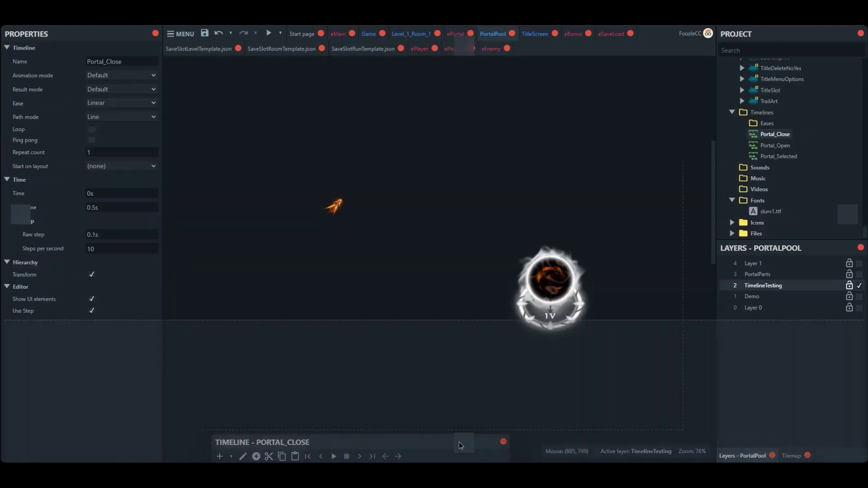
- Open Portal_Close in timeline editing mode and preview it at 0.4 seconds
left_click(459, 441)
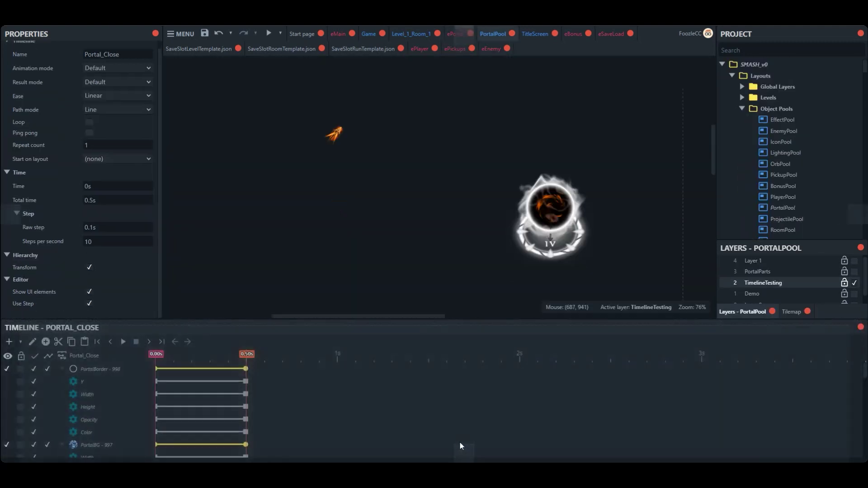
left_click(45, 342)
left_click_drag(157, 355, 137, 356)
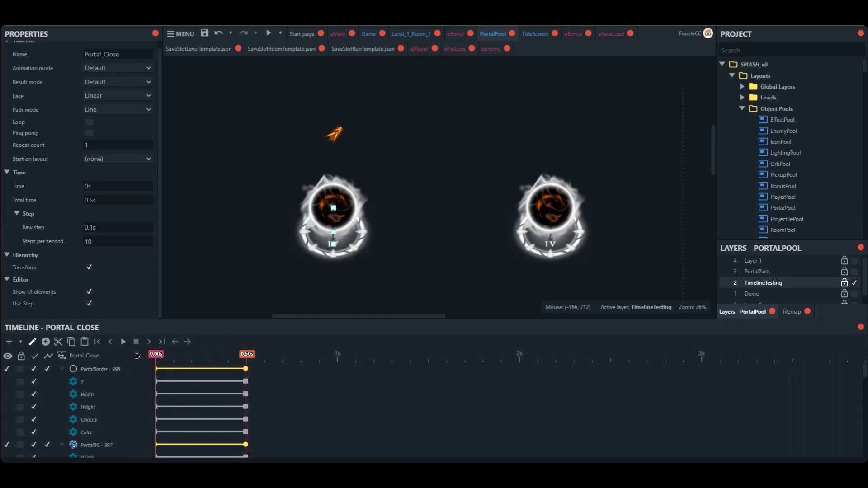
- Open Portal_Selected, preview it at 1 second, and play it
scroll(799, 176, "down", 10)
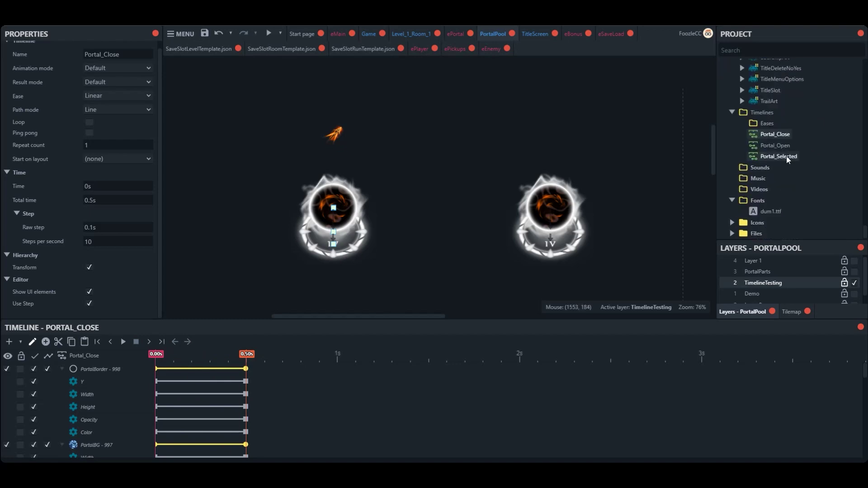
double_click(779, 156)
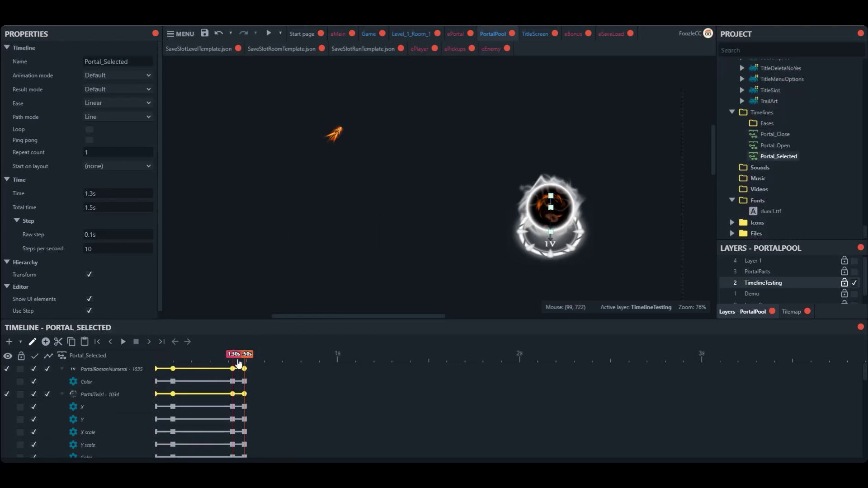
left_click_drag(234, 356, 128, 354)
left_click(123, 341)
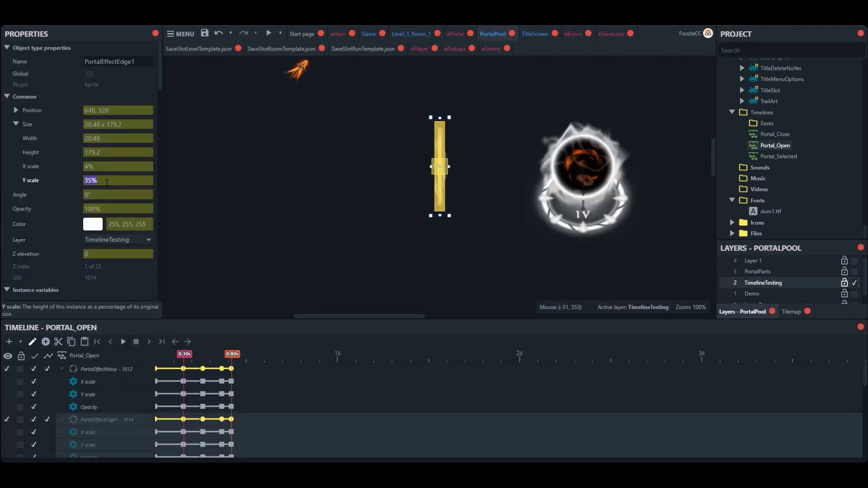
- Set PortalEffectEdge1's Y scale to 80% and play Portal_Open twice to check
type("80")
key("Tab")
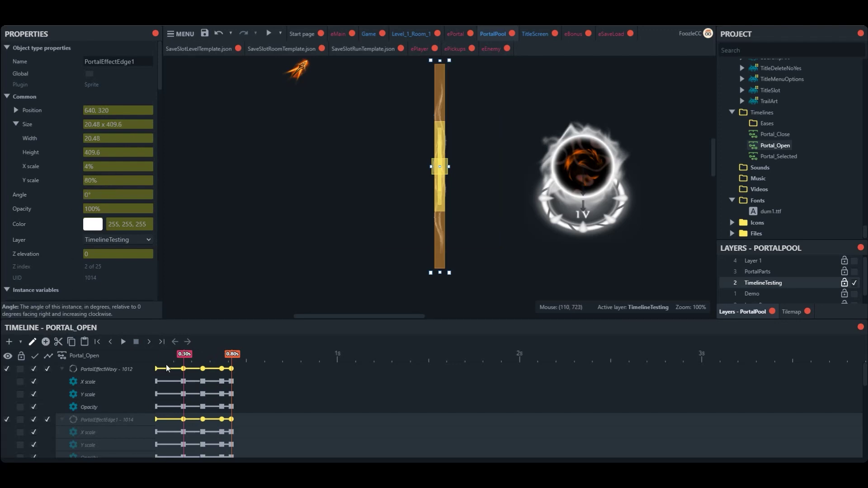
left_click(123, 342)
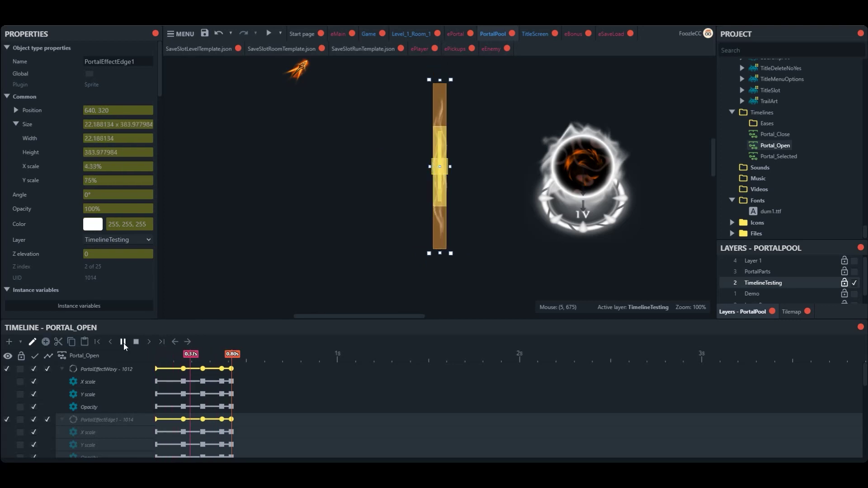
left_click(123, 342)
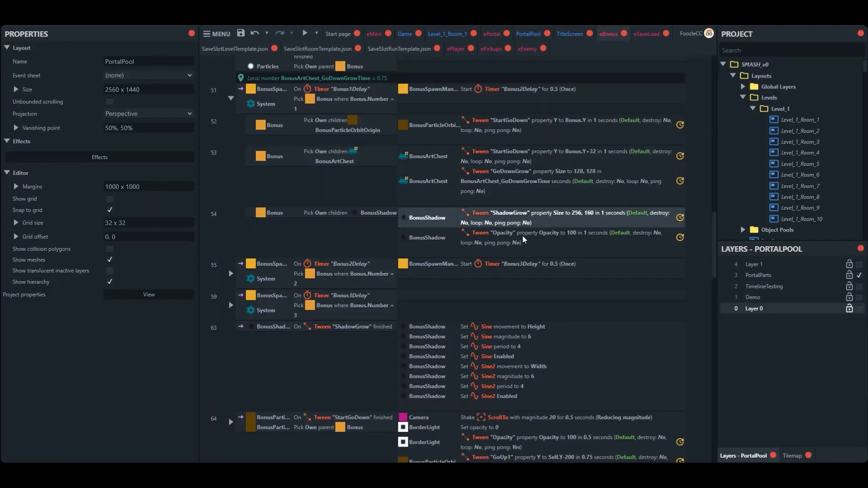
- Scroll the eBonus event sheet to the ShadowGrow tween-finished event and select it
scroll(314, 257, "down", 3)
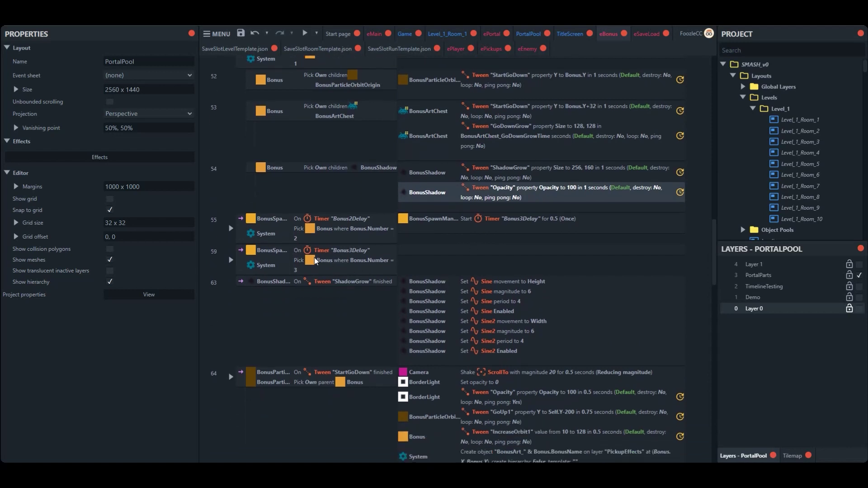
scroll(304, 262, "down", 1)
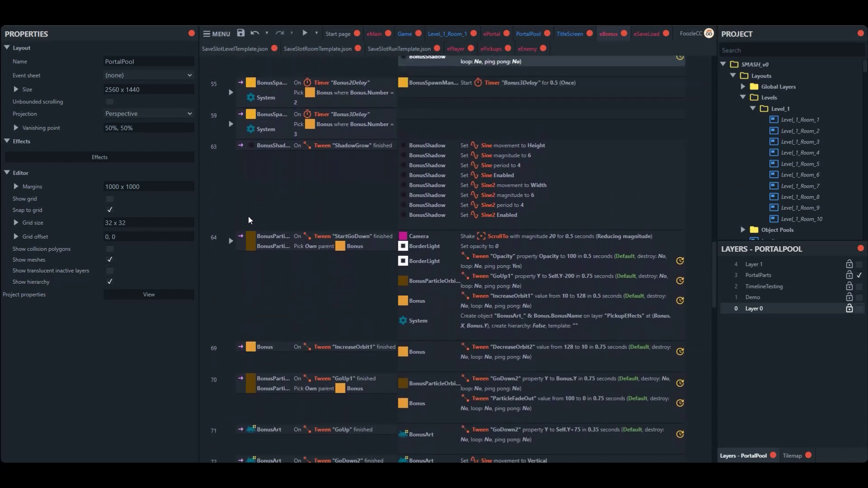
left_click(300, 150)
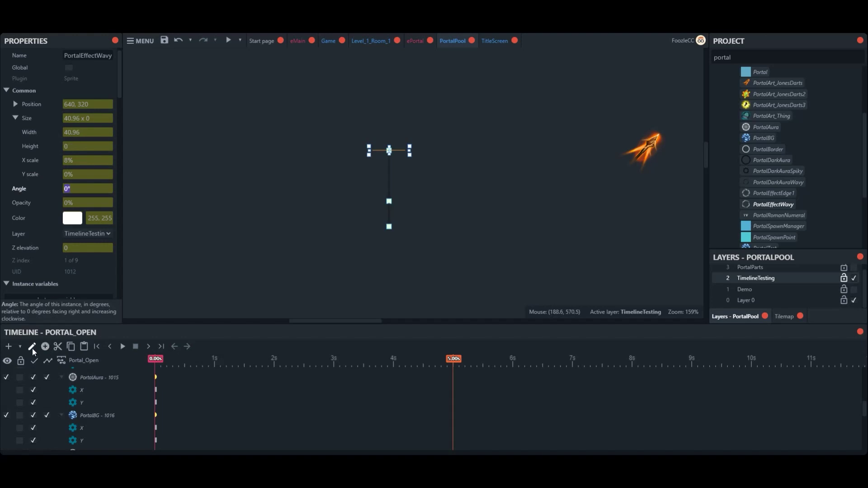
- Scrub Portal_Open to about 0.80s and set PortalBorder's X and Y scale to 35%
left_click_drag(155, 365, 185, 369)
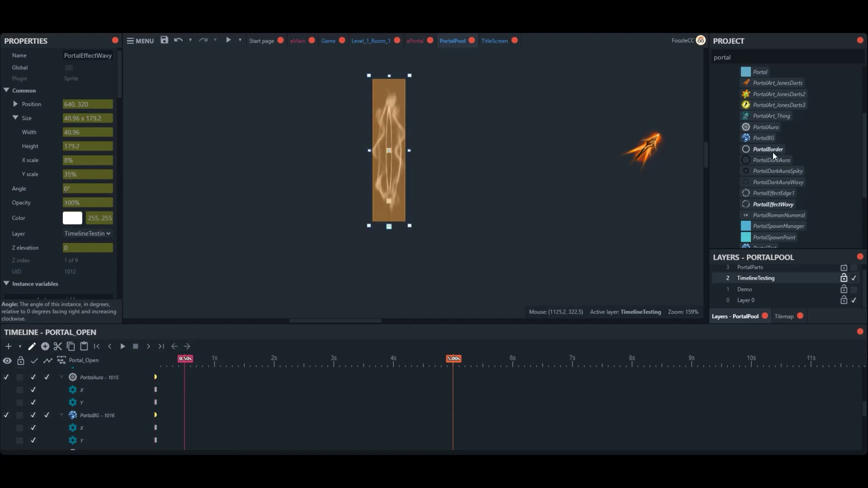
scroll(773, 159, "down", 3)
left_click_drag(185, 359, 203, 359)
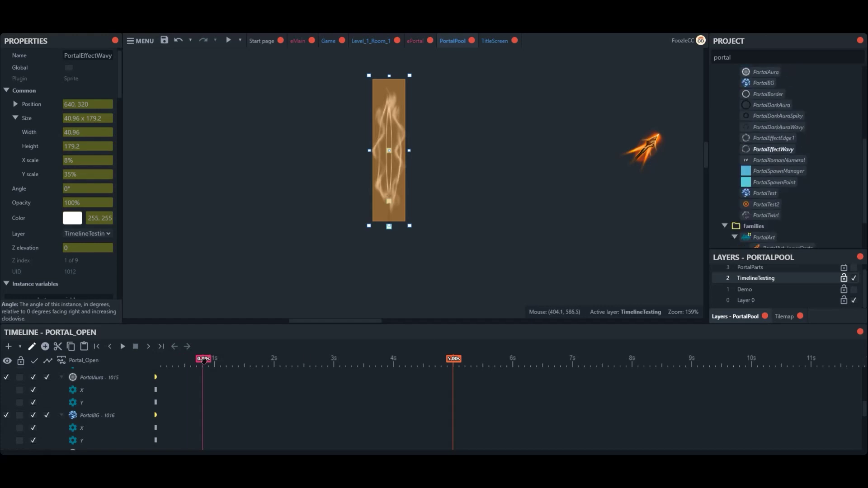
left_click(389, 172)
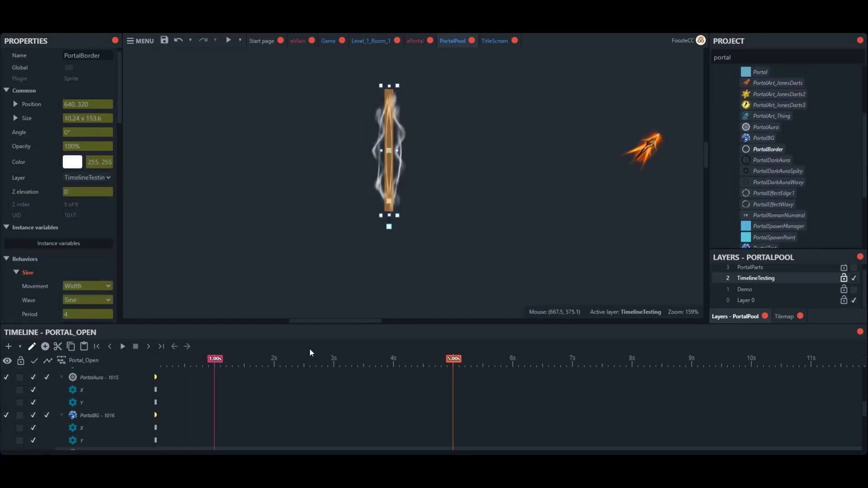
left_click_drag(180, 361, 189, 362)
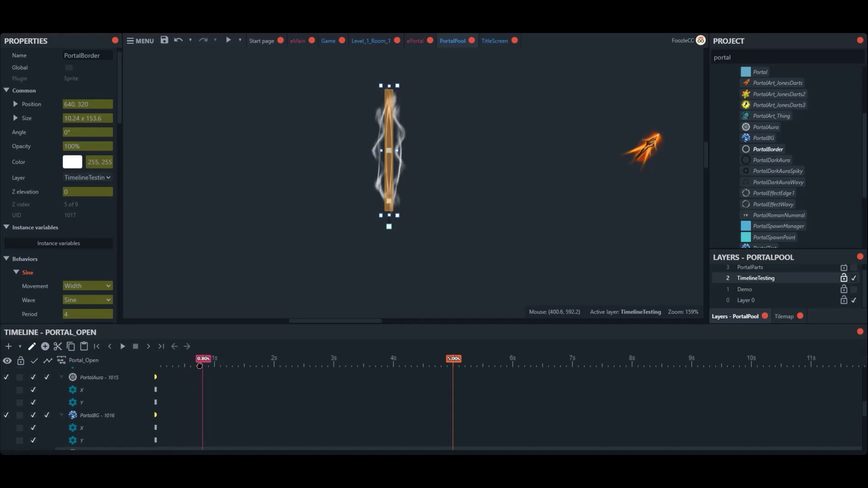
left_click(15, 118)
left_click(389, 163)
left_click(102, 174)
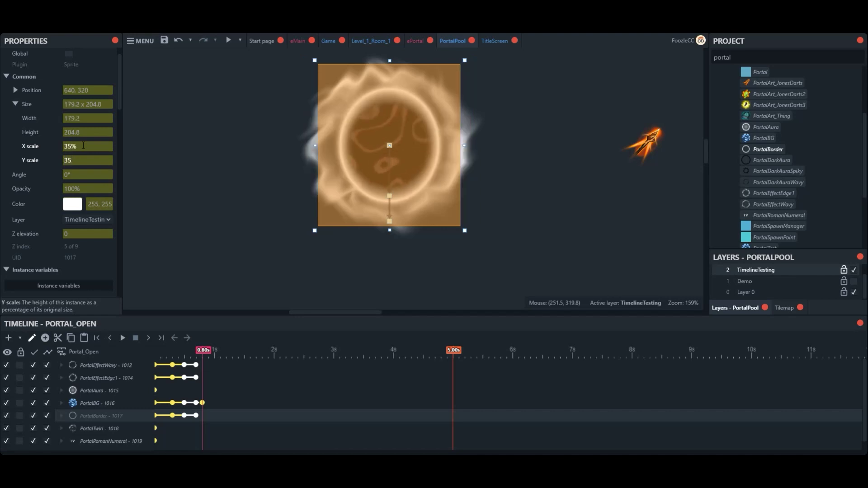
key("Tab")
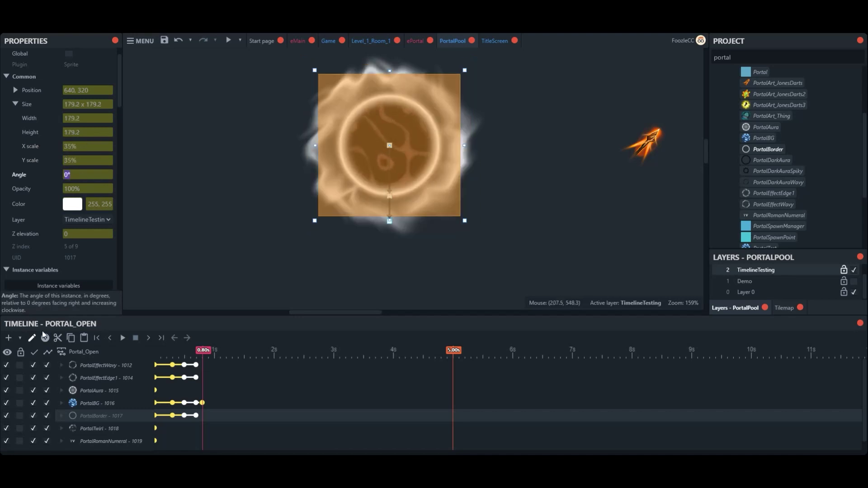
- Set PortalEffectEdge1's X and Y scale to 40%
left_click(775, 196)
left_click(15, 104)
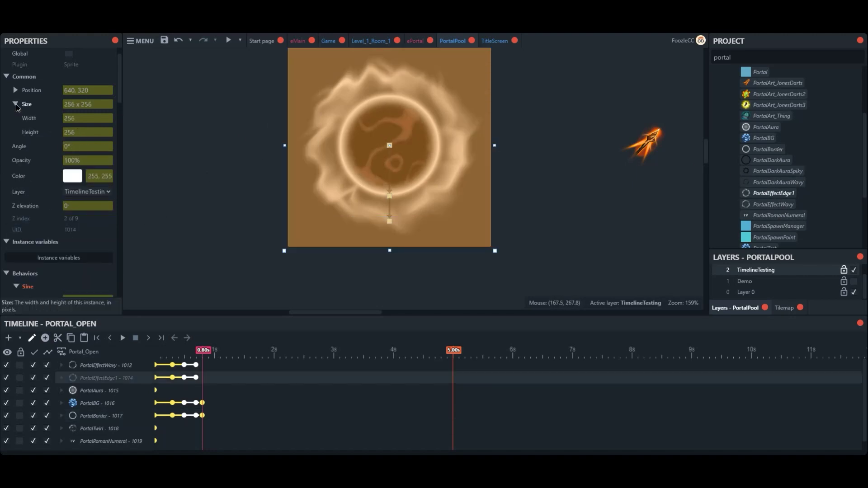
type("40")
key("Tab")
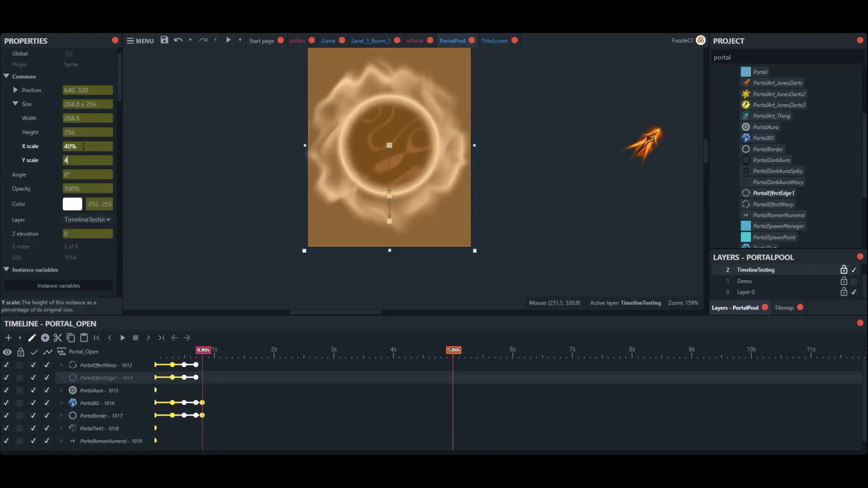
type("40")
key("Tab")
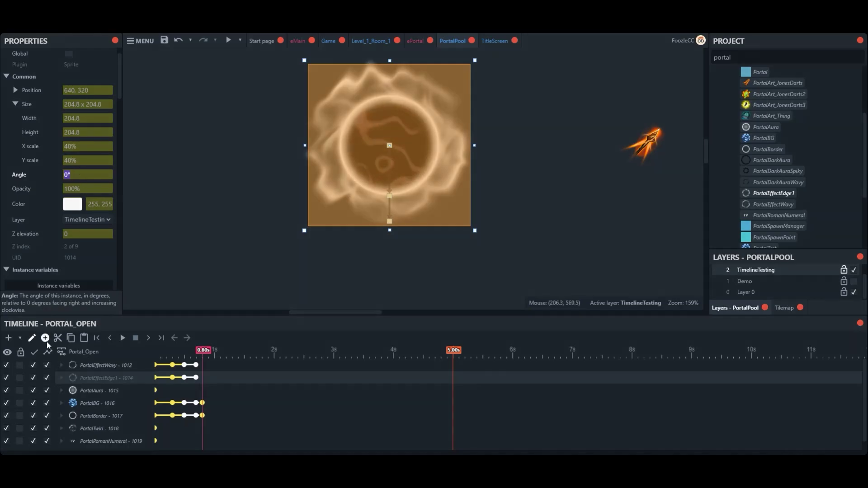